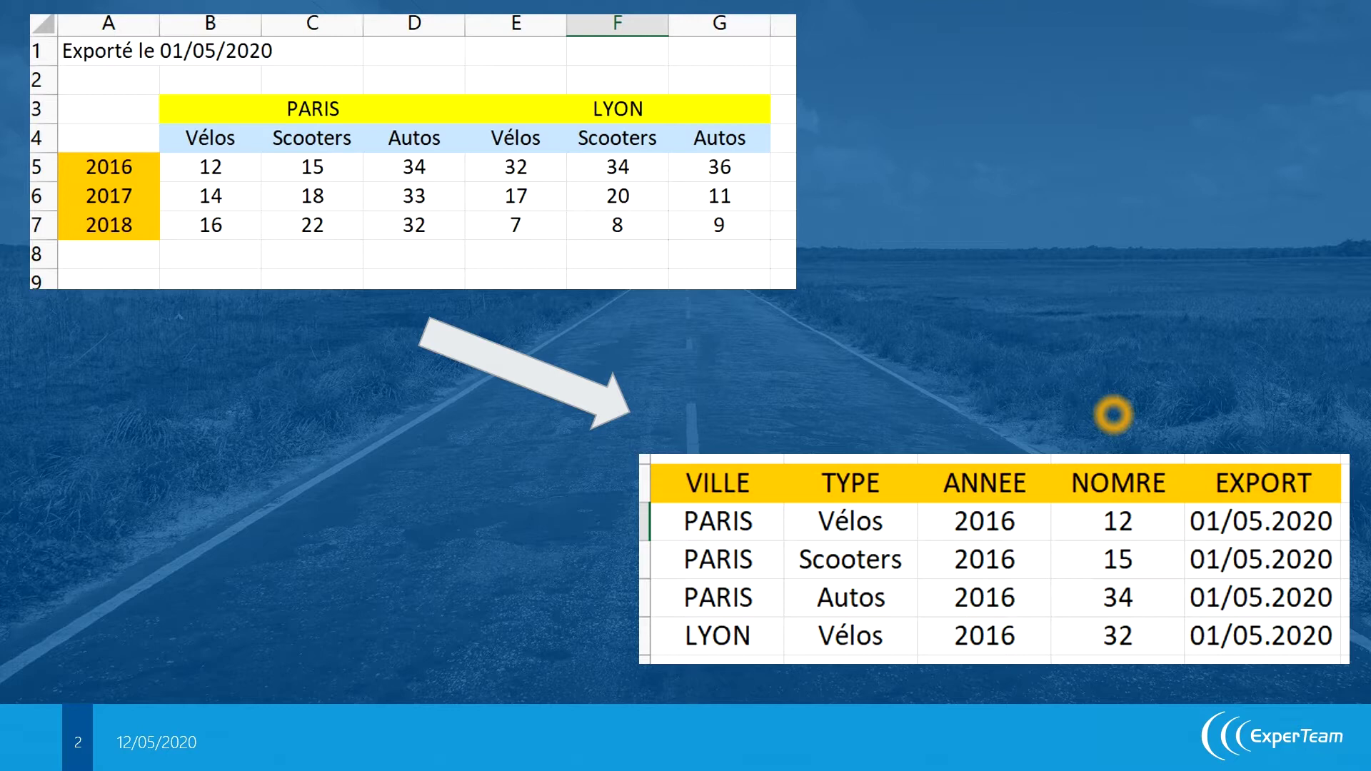
# Step: Switch to Power BI Desktop and import the Data sheet of FRANCE.xlsx, opening it for transformation
pyautogui.hotkey('alt', 'Tab')
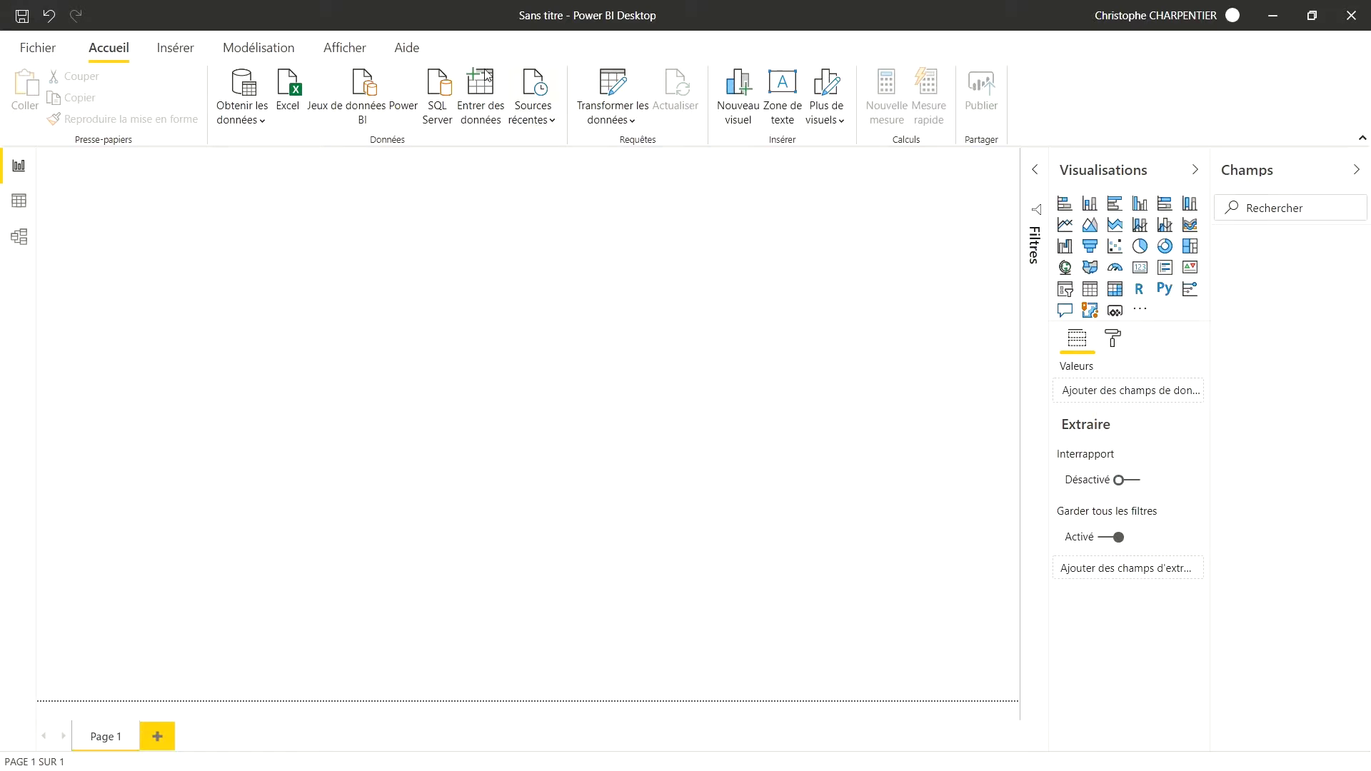
pyautogui.click(289, 89)
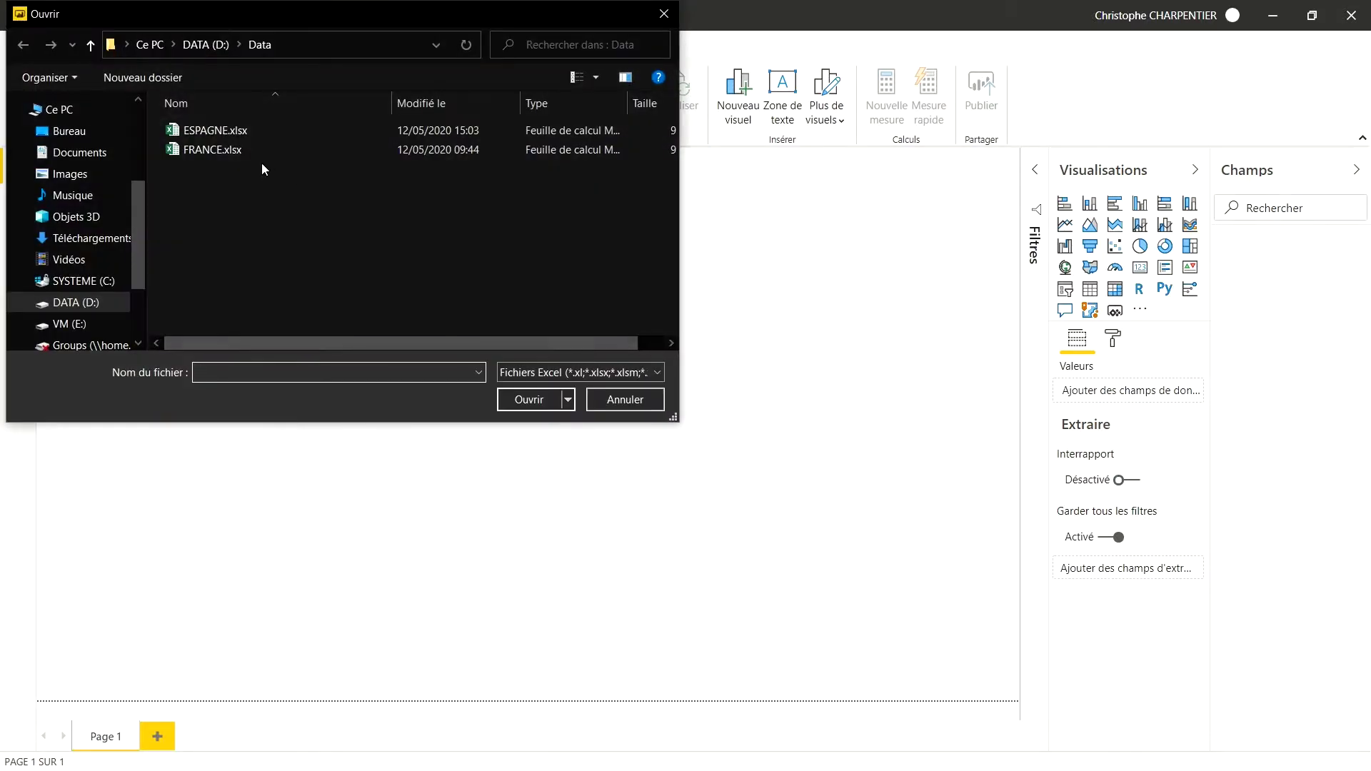
pyautogui.click(222, 150)
pyautogui.doubleClick(222, 150)
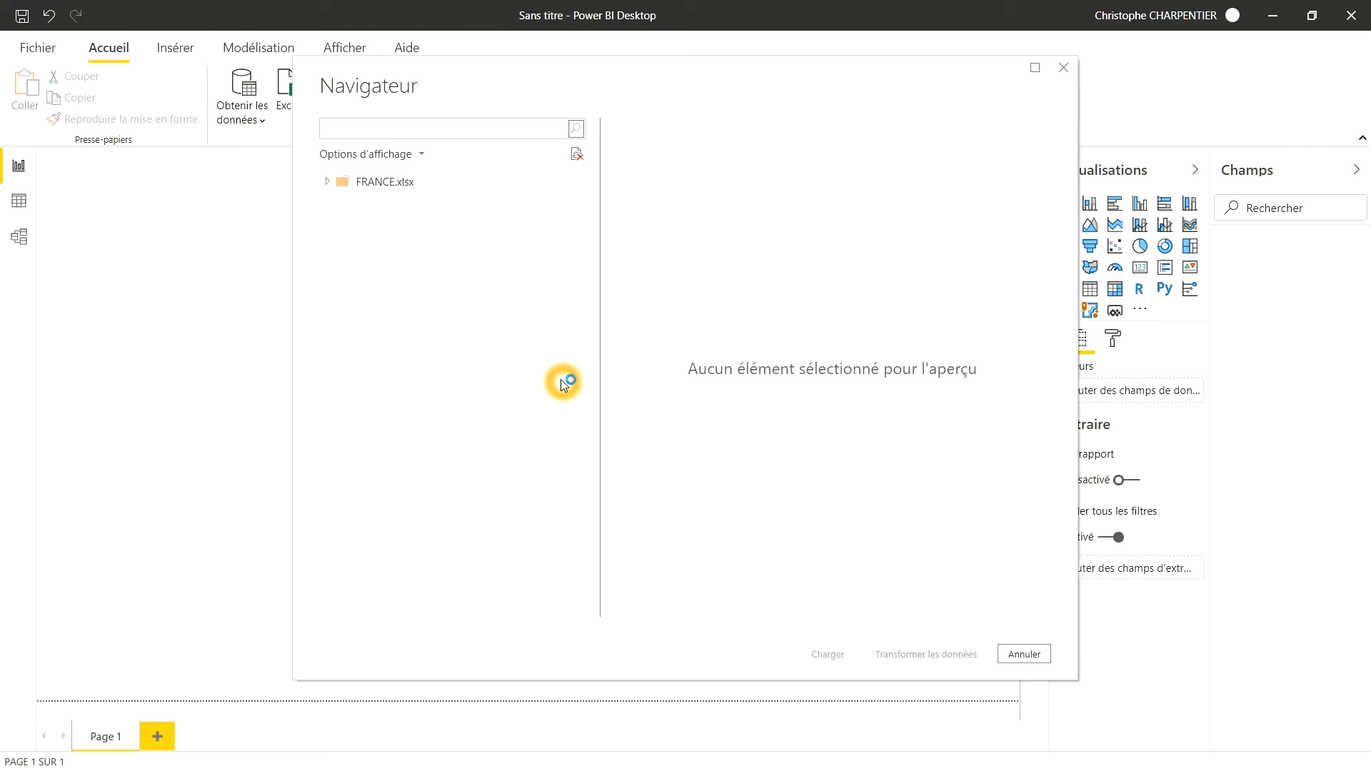
pyautogui.click(347, 204)
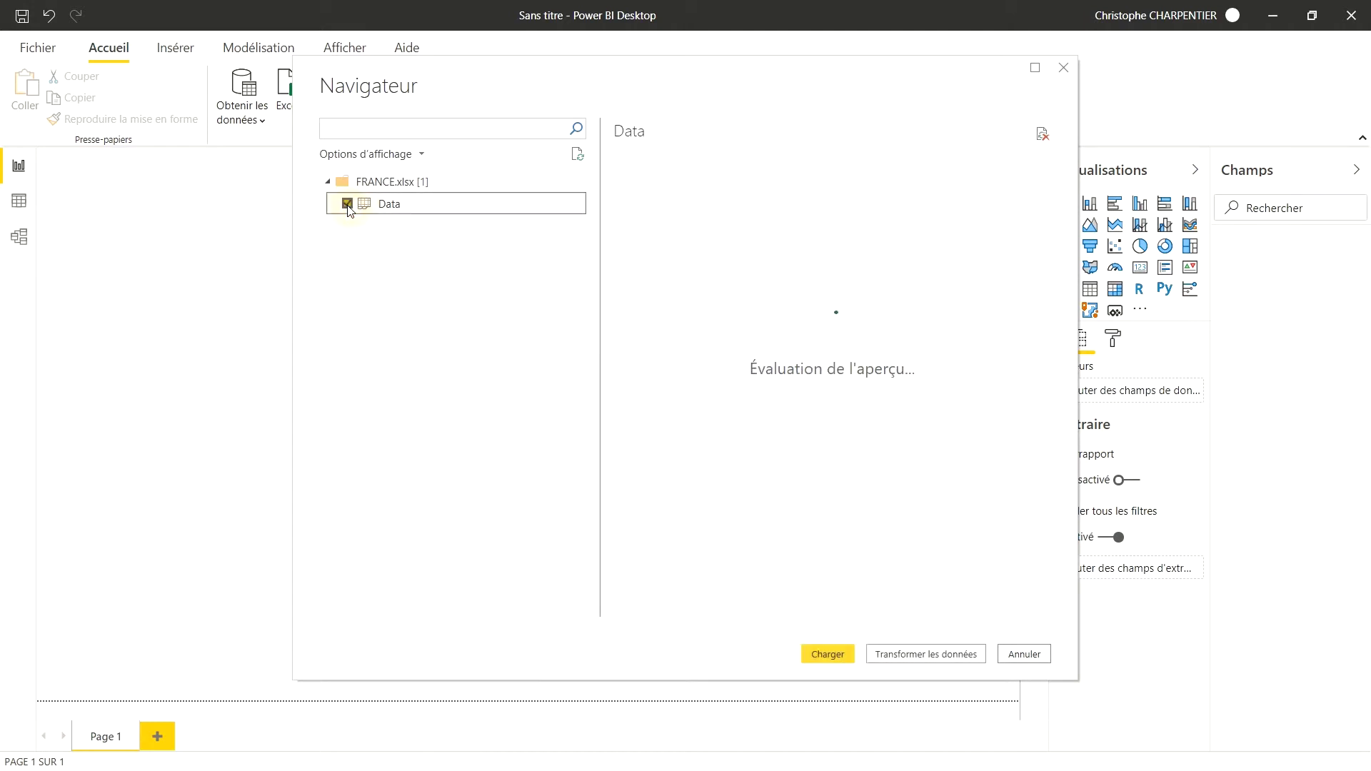
pyautogui.click(923, 661)
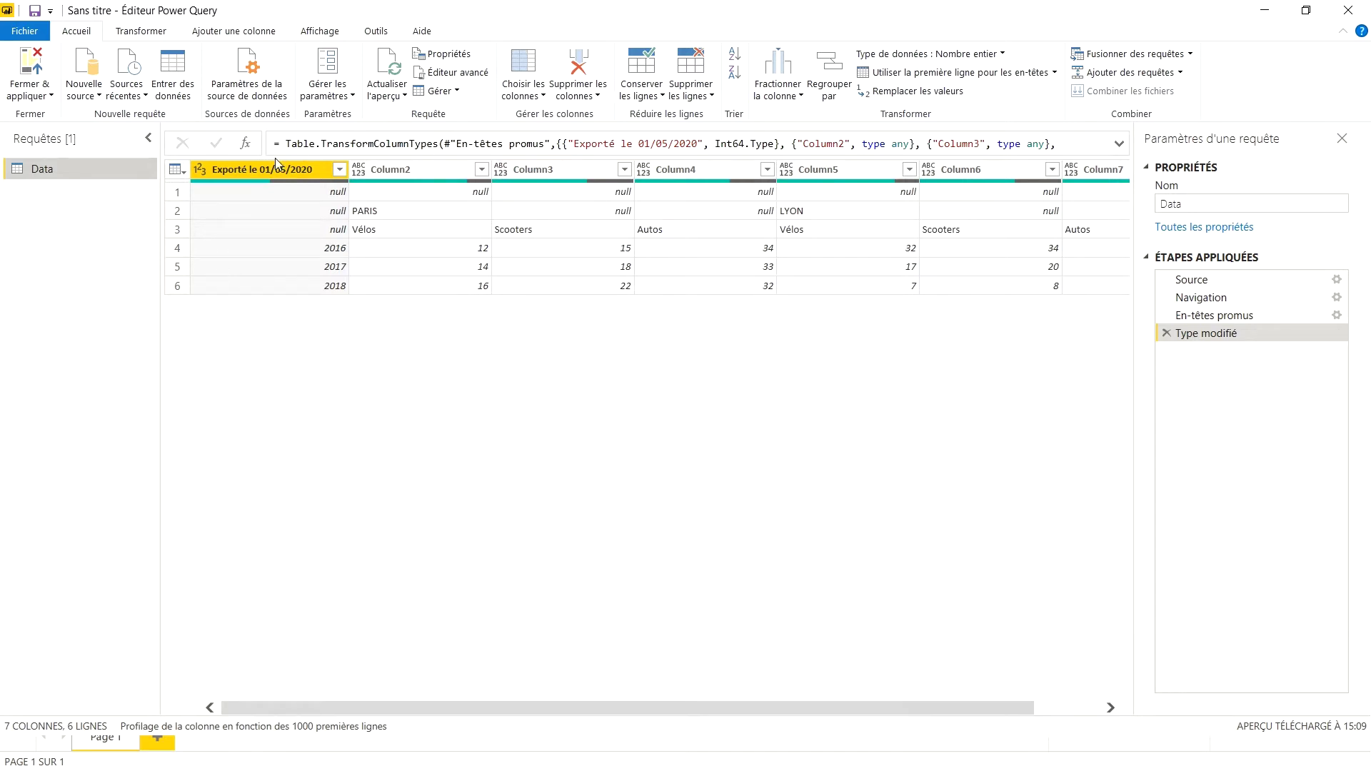
# Step: Delete the automatic Type modifié and En-têtes promus steps from the Data query
pyautogui.click(514, 353)
pyautogui.click(1164, 334)
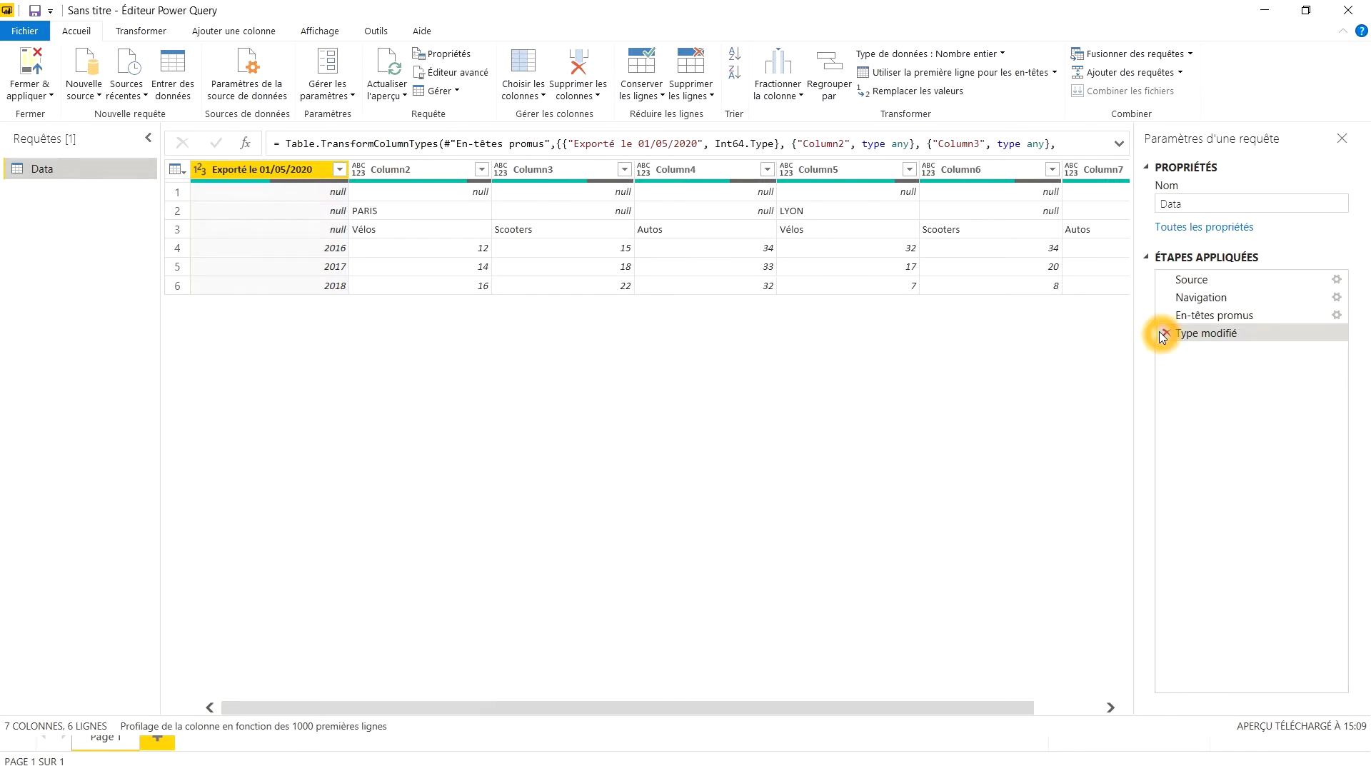
pyautogui.click(1162, 316)
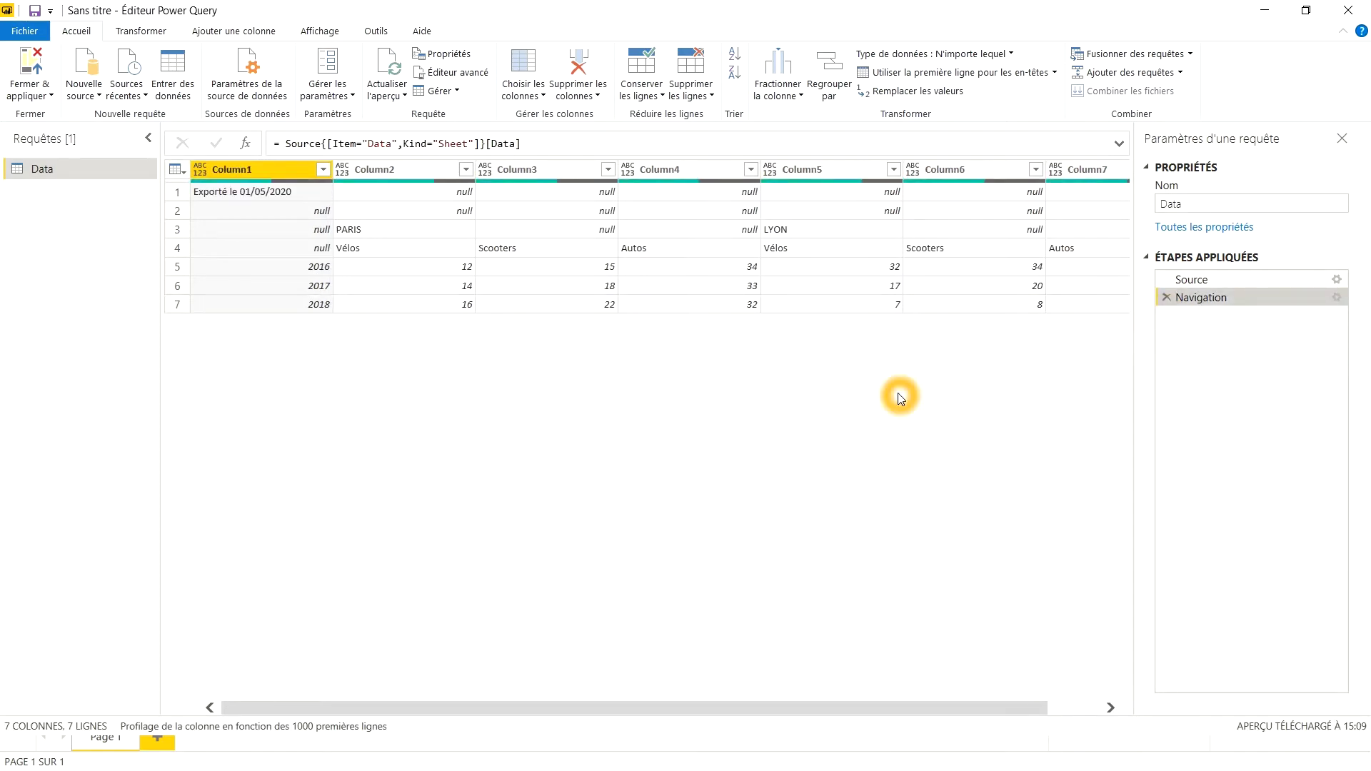
# Step: Rename the column Column1 to C1
pyautogui.click(261, 194)
pyautogui.click(270, 170)
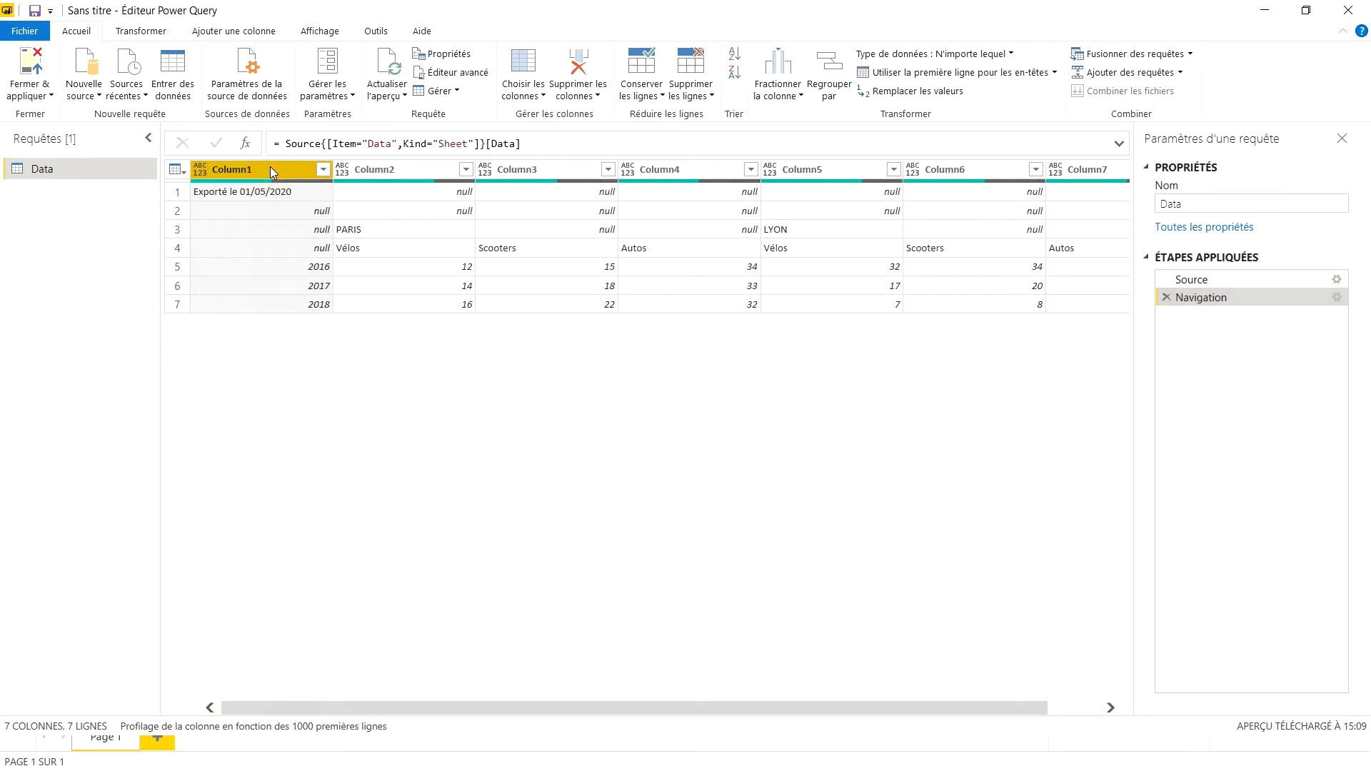
pyautogui.doubleClick(270, 169)
pyautogui.write('C1')
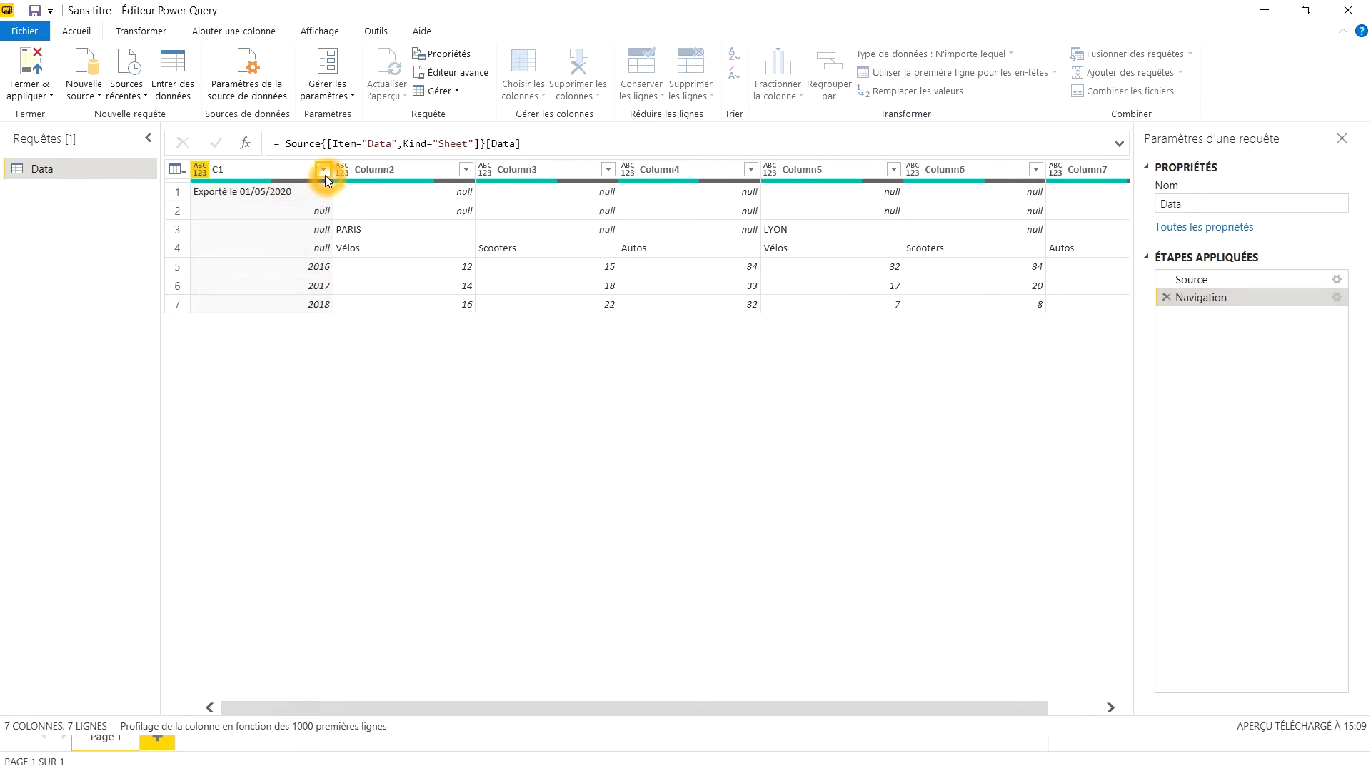
pyautogui.press('Return')
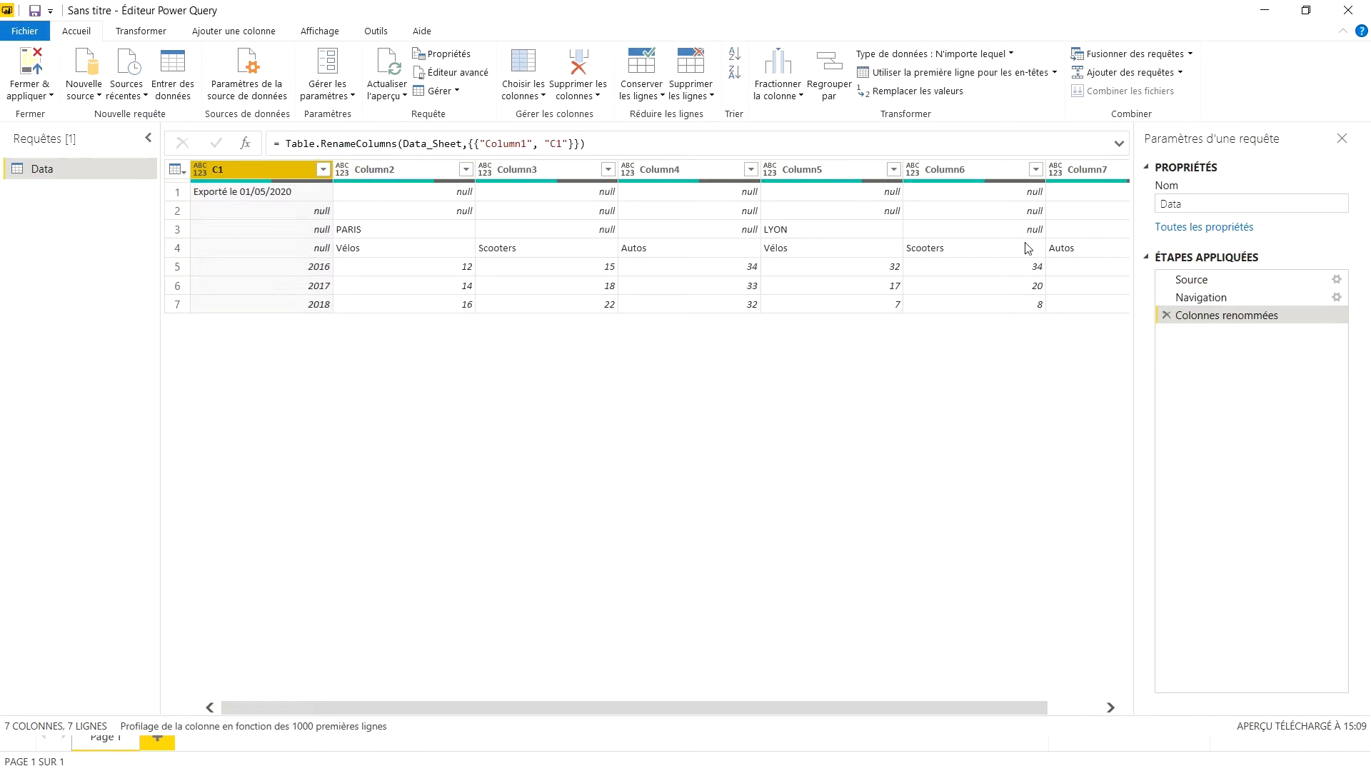
# Step: Rename the applied step Colonnes renommées to DEPART
pyautogui.rightClick(1197, 318)
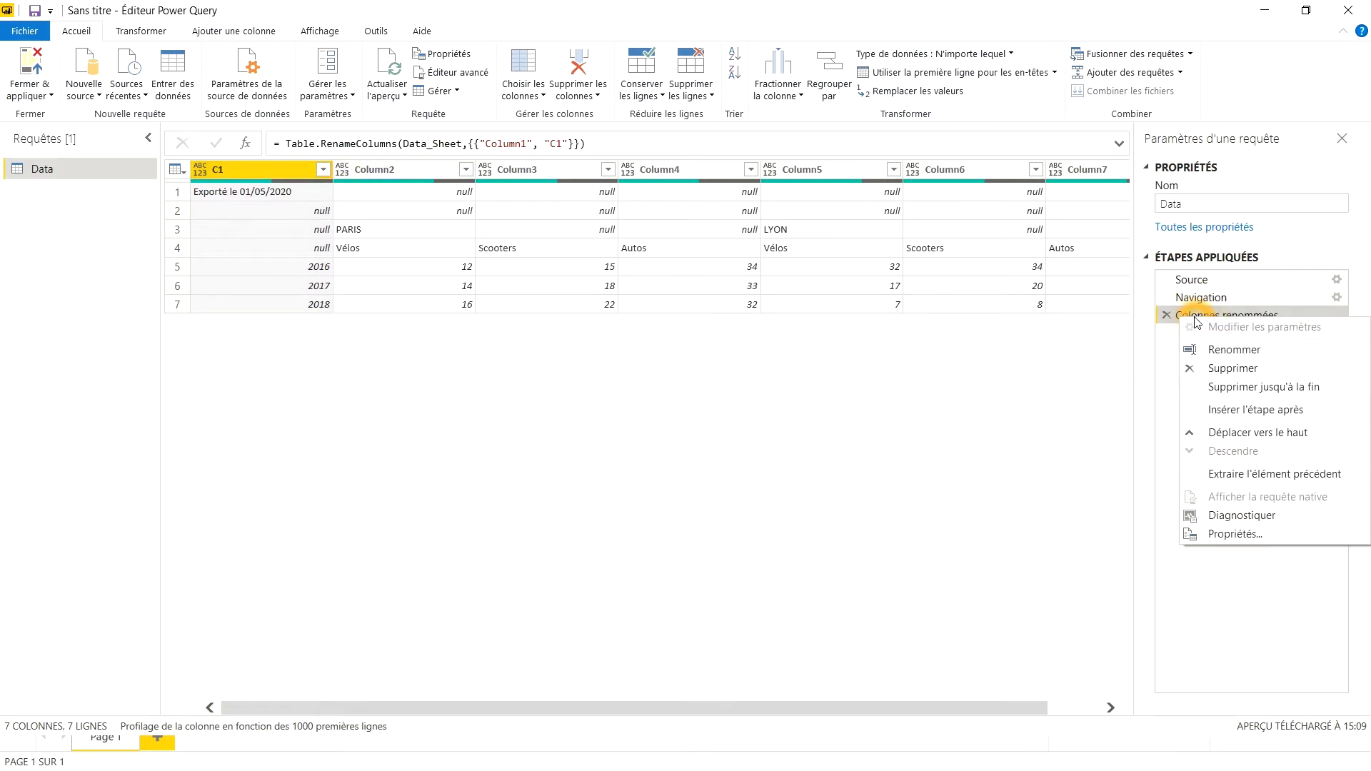
pyautogui.click(1250, 357)
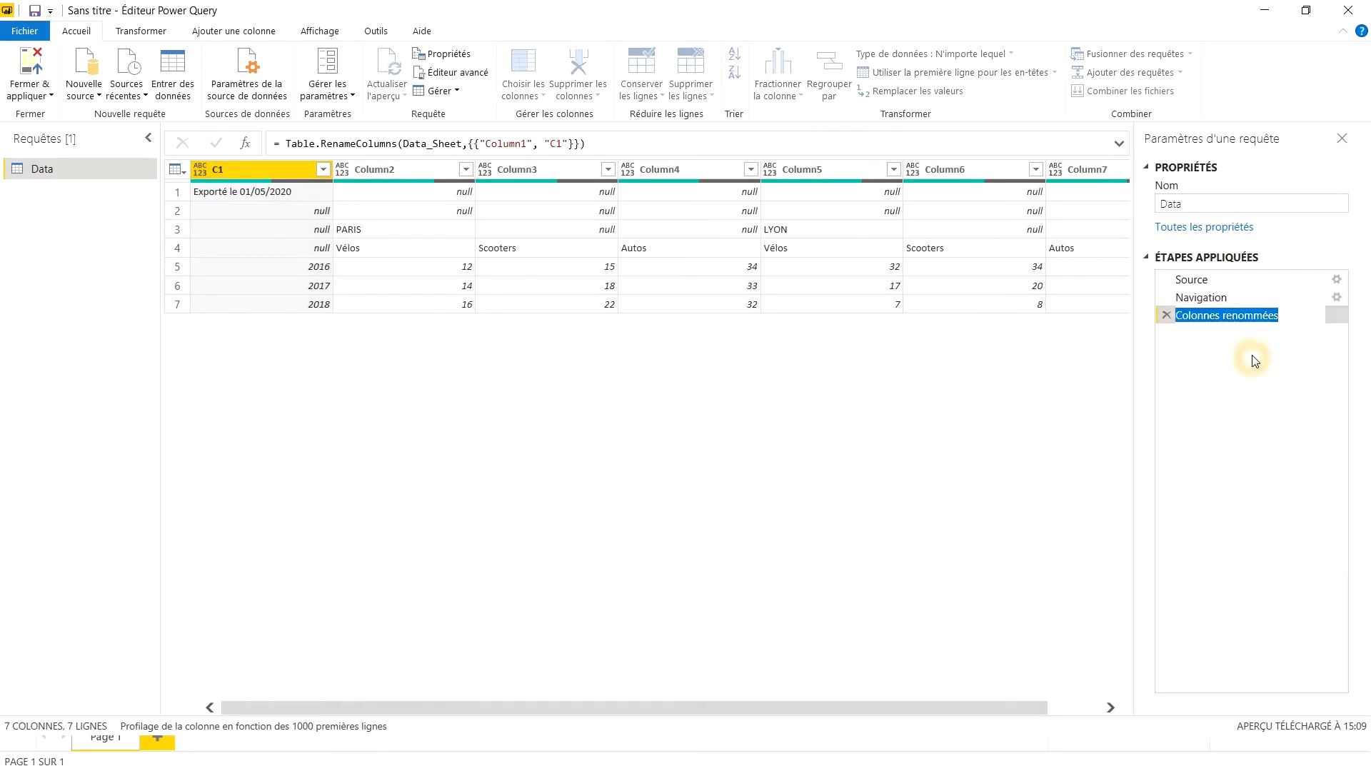
pyautogui.write('DEPART')
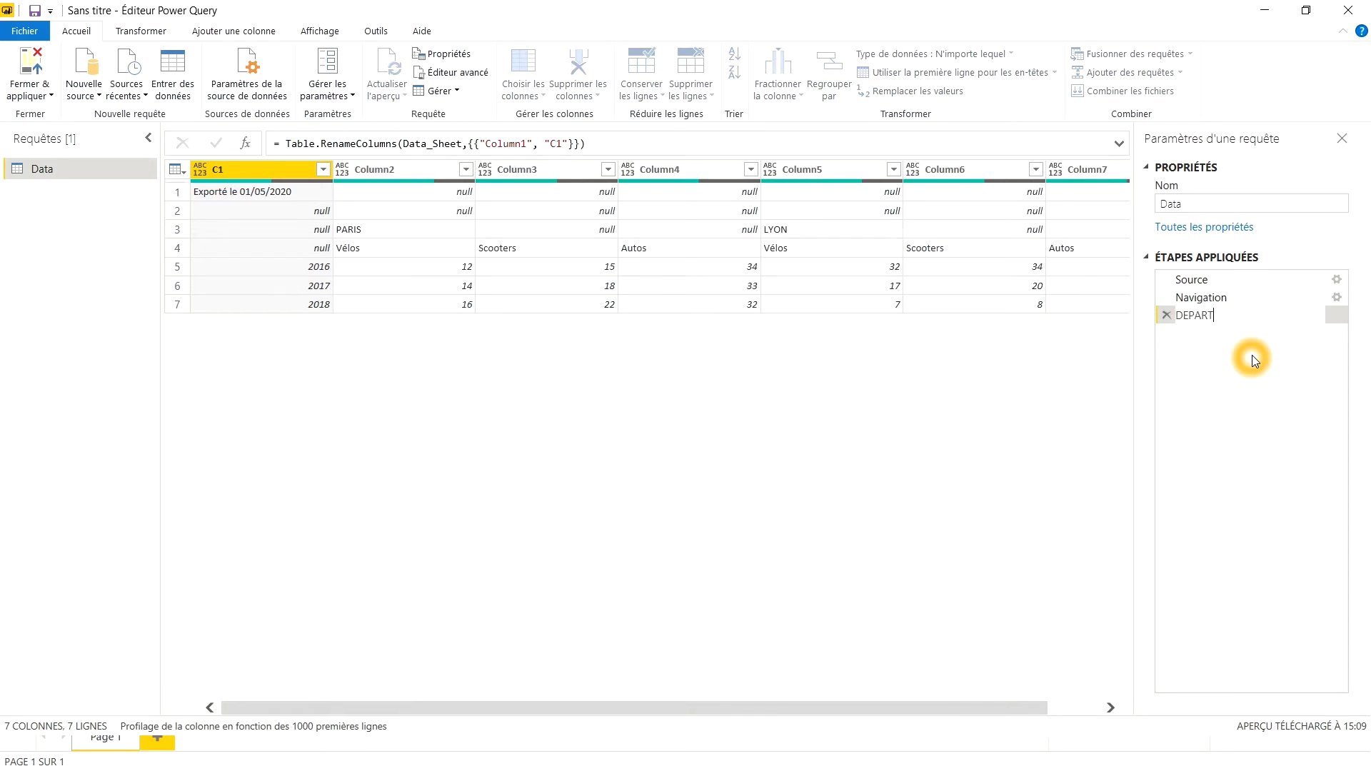
pyautogui.press('Return')
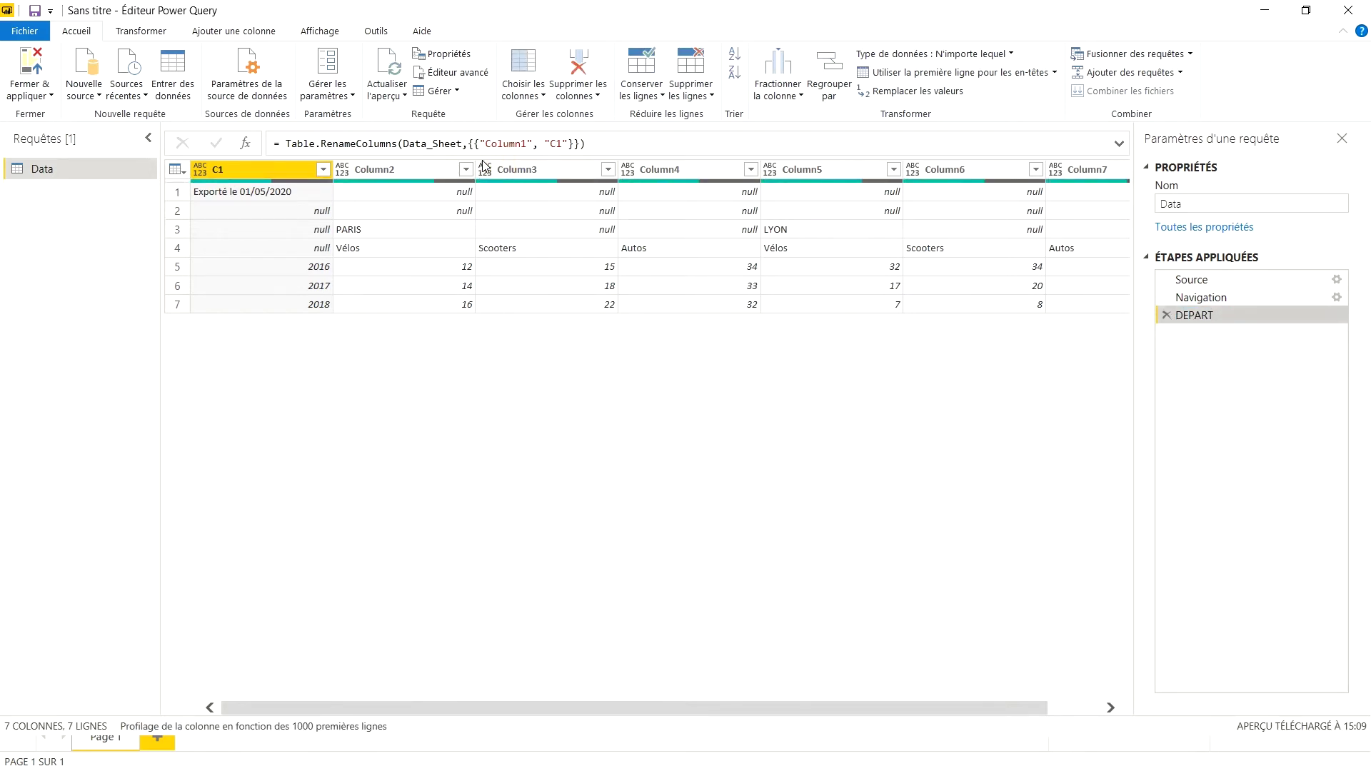
# Step: Drill down into the first cell of C1, holding the export date text, and rename the resulting step STOCKAGE_DATE
pyautogui.click(265, 196)
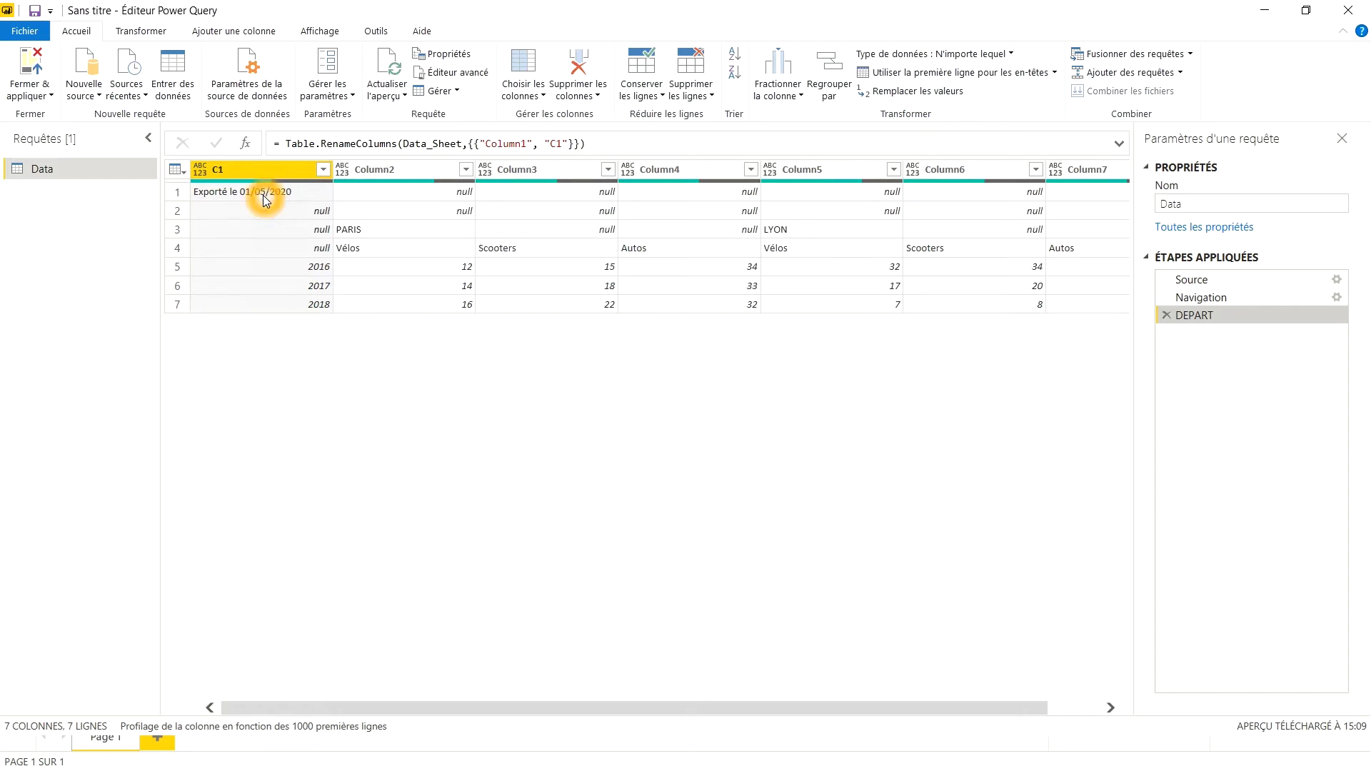
pyautogui.rightClick(264, 197)
pyautogui.click(337, 257)
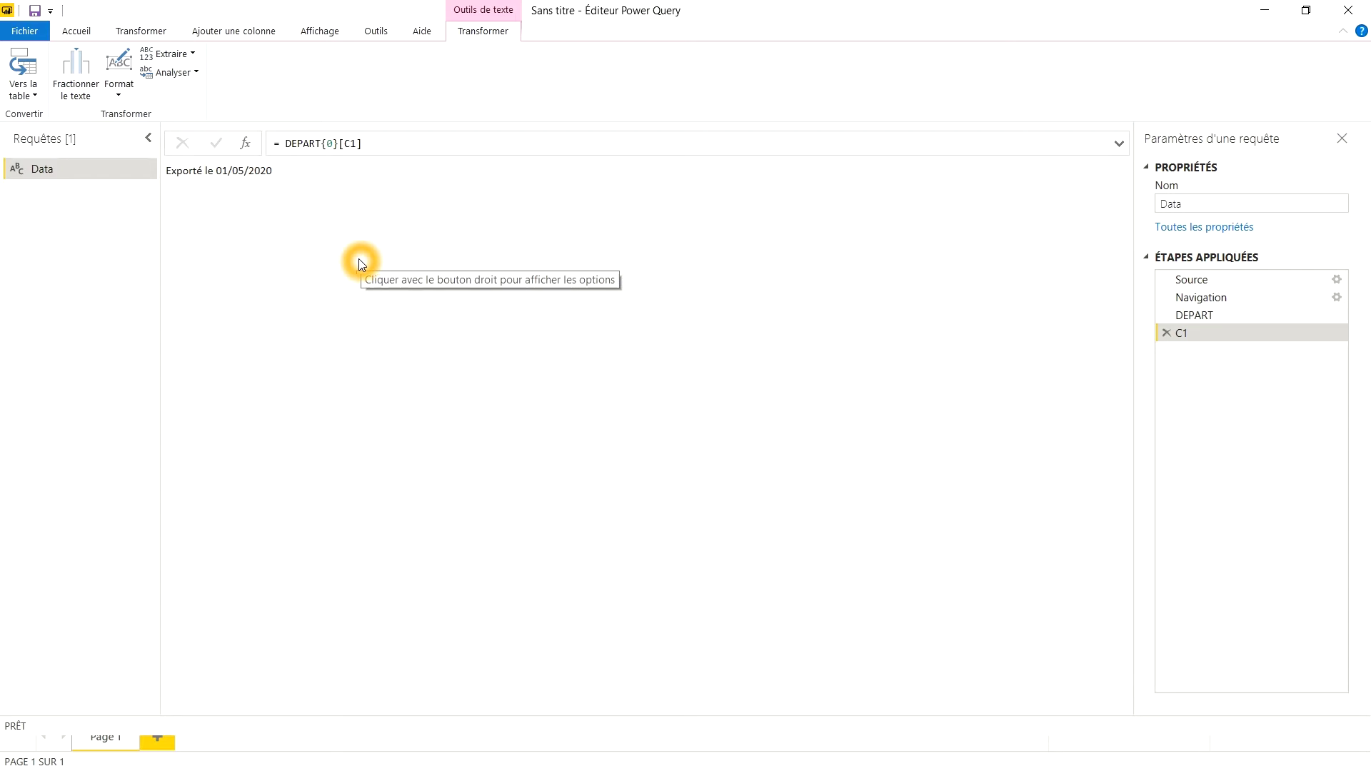
pyautogui.rightClick(1189, 340)
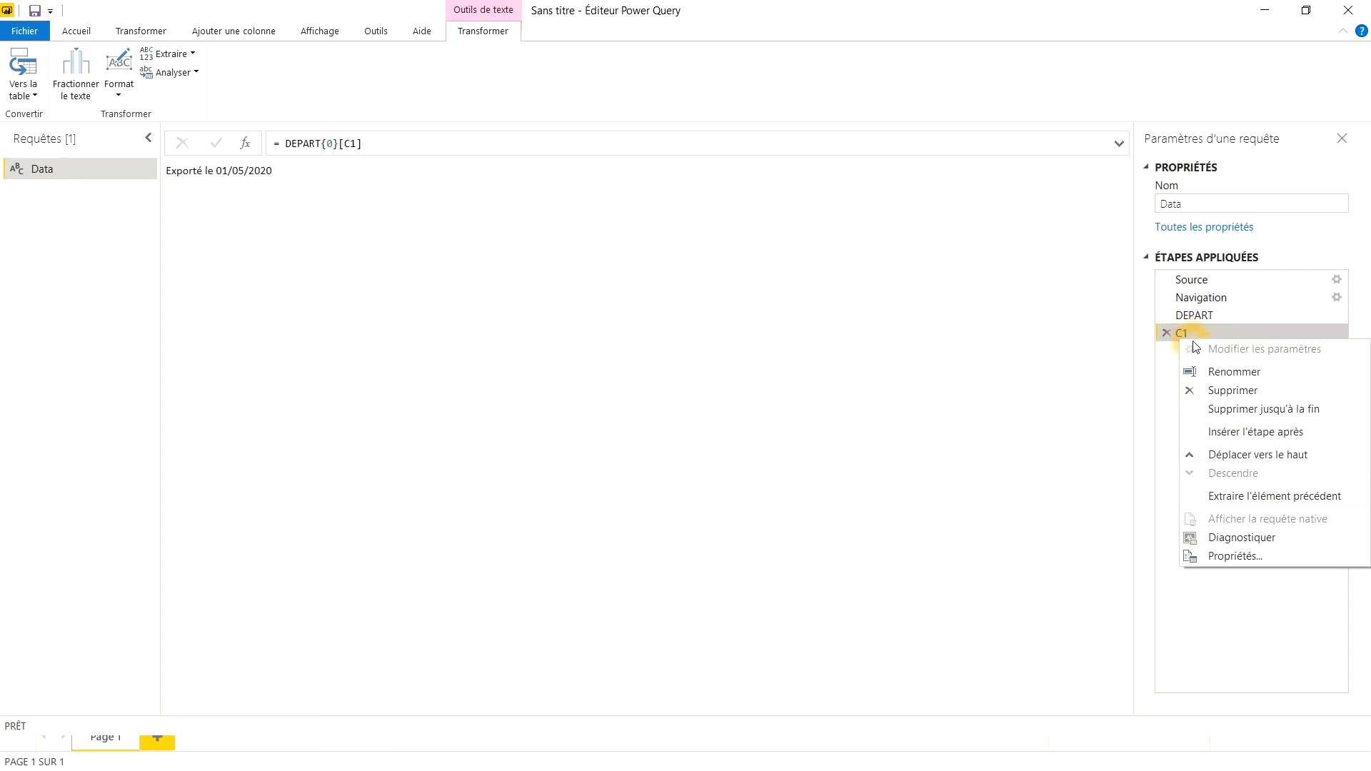
pyautogui.click(1233, 372)
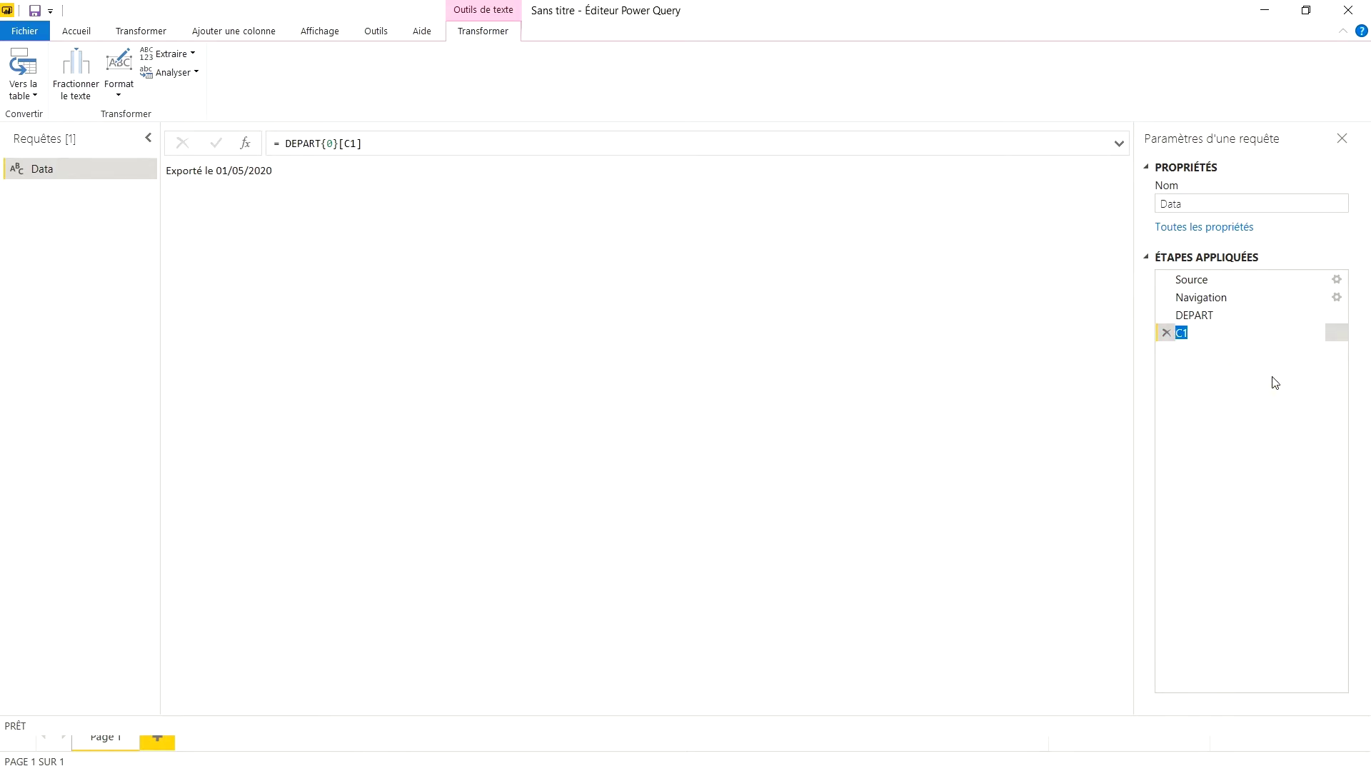
pyautogui.write('STOCKAGE_DATE')
pyautogui.press('Return')
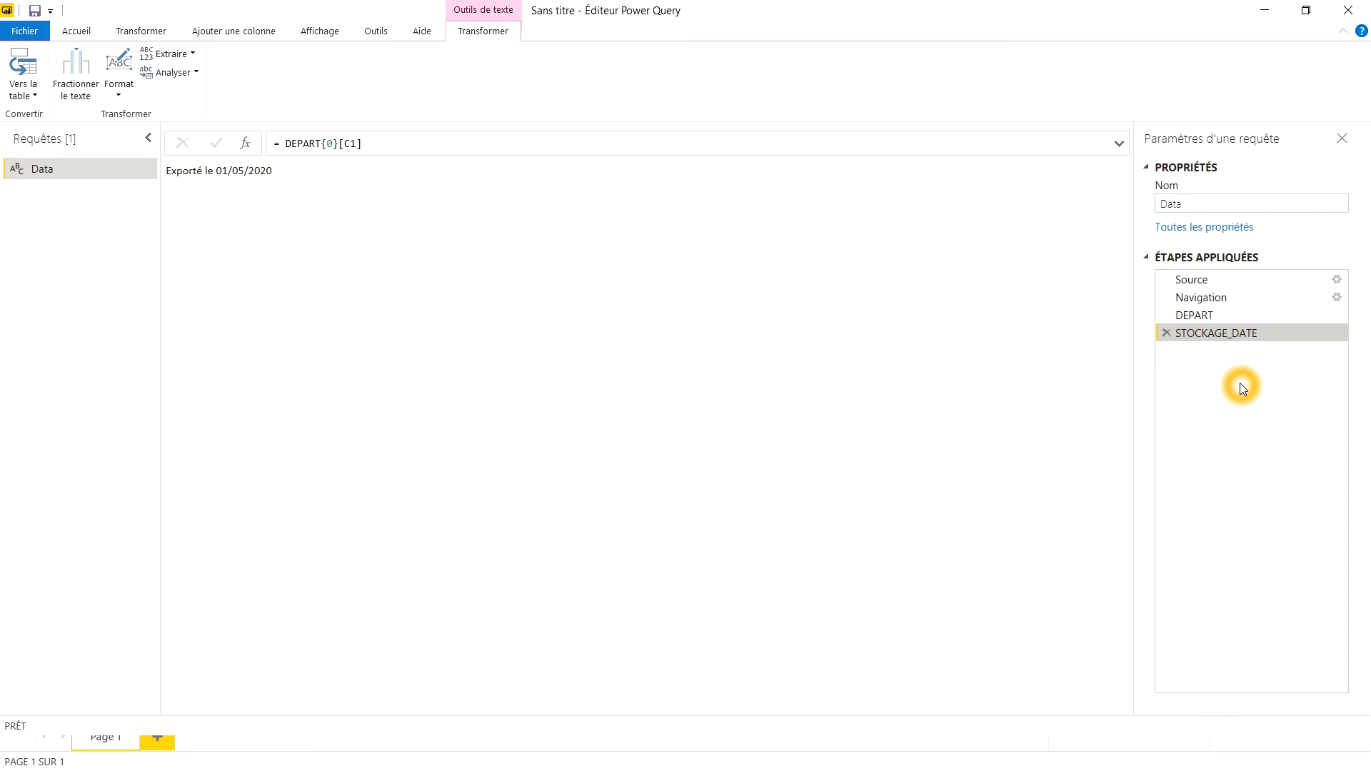
# Step: Add a custom step after STOCKAGE_DATE with the formula = DEPART to return to the full table
pyautogui.click(249, 145)
pyautogui.click(289, 144)
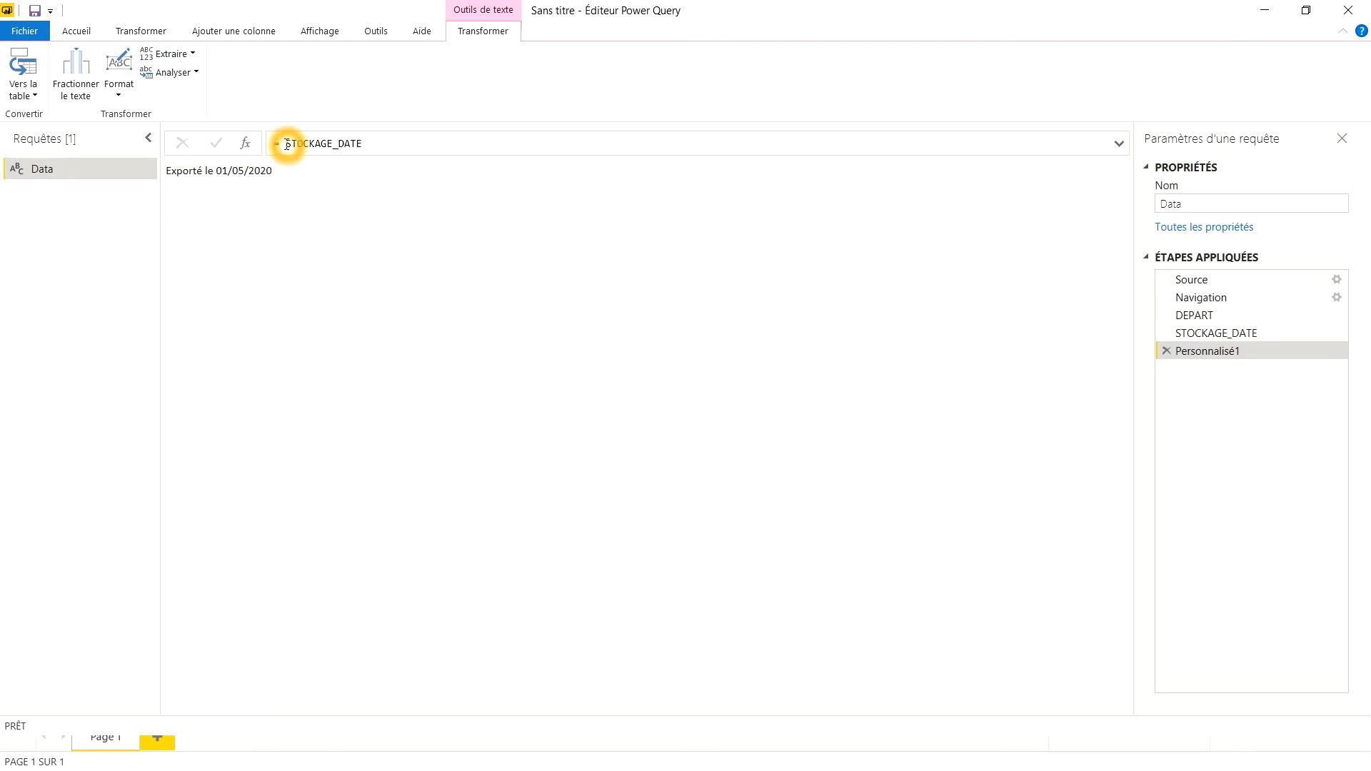
pyautogui.moveTo(287, 145); pyautogui.dragTo(396, 154)
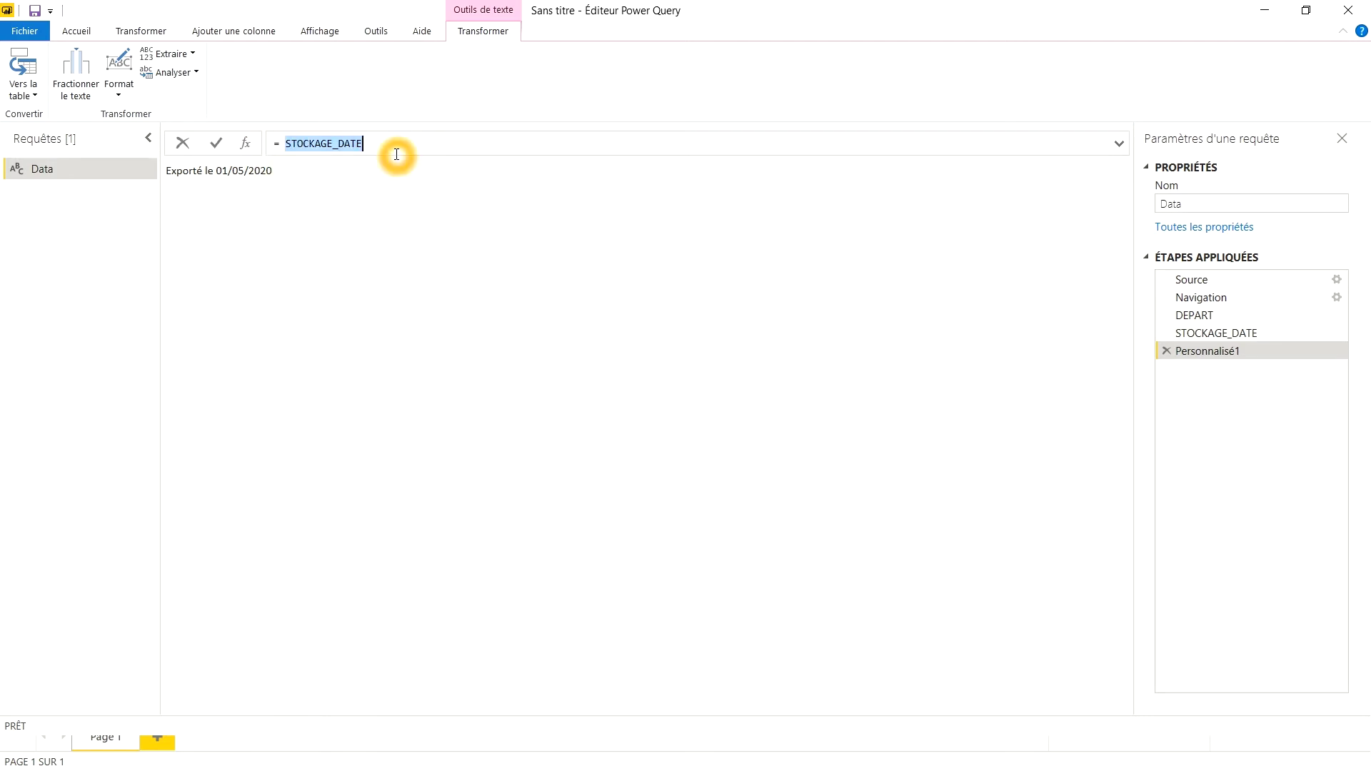
pyautogui.write('DEPART')
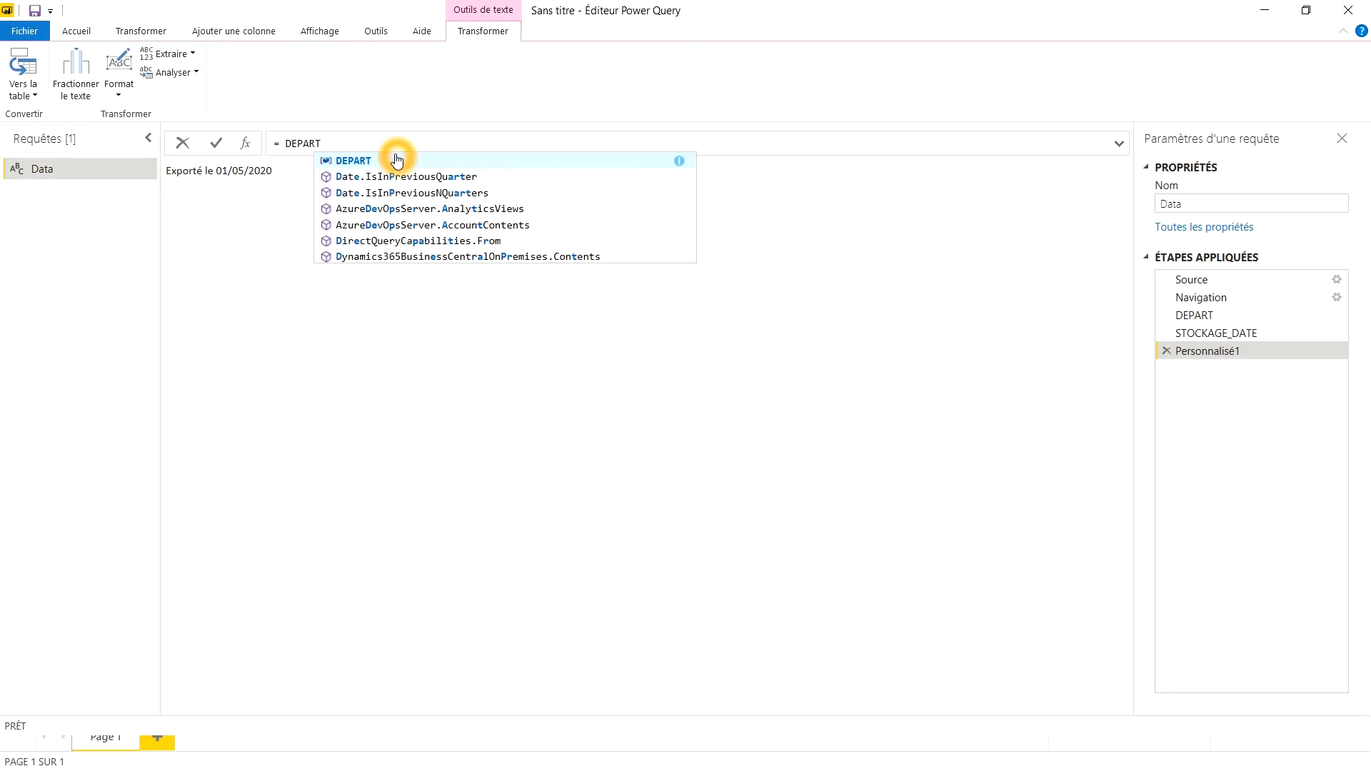
pyautogui.press('Return')
pyautogui.press('Return')
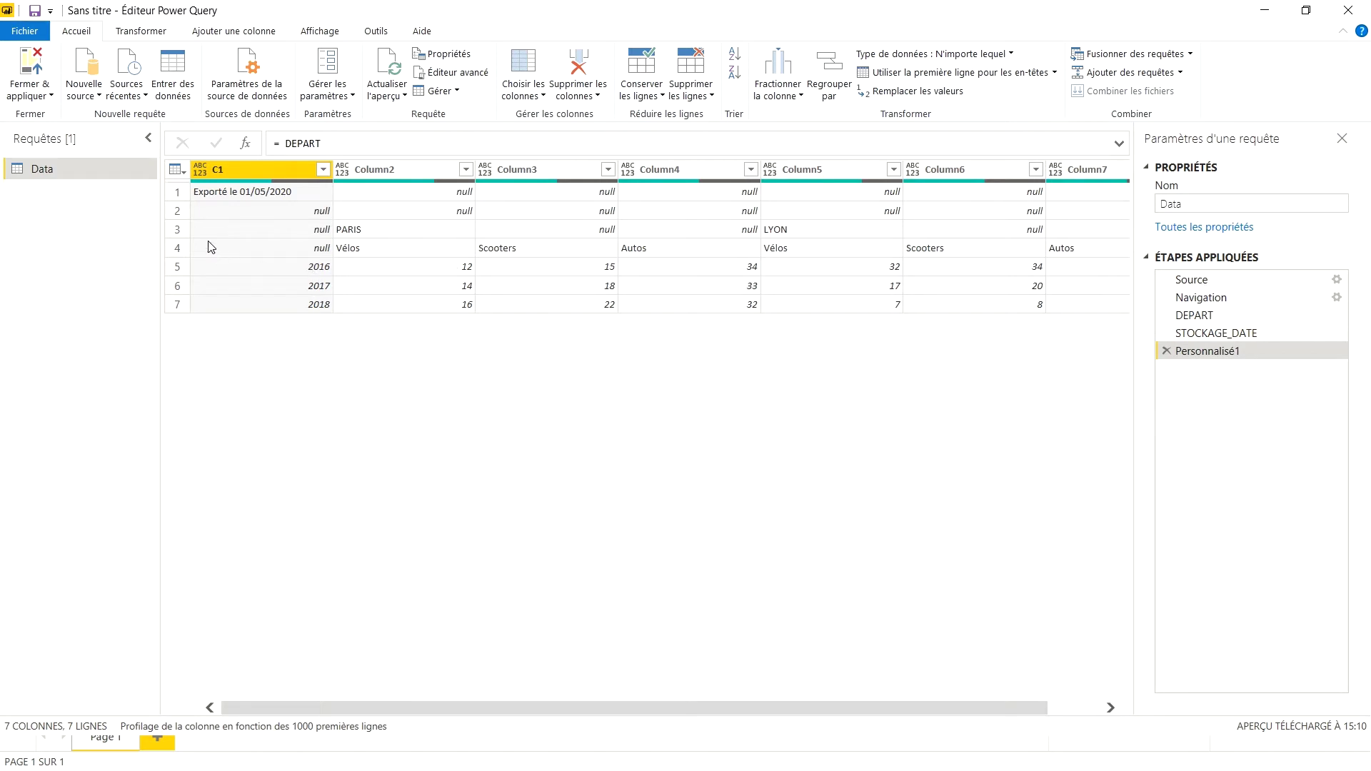
# Step: Remove the top 2 rows from the table
pyautogui.click(688, 97)
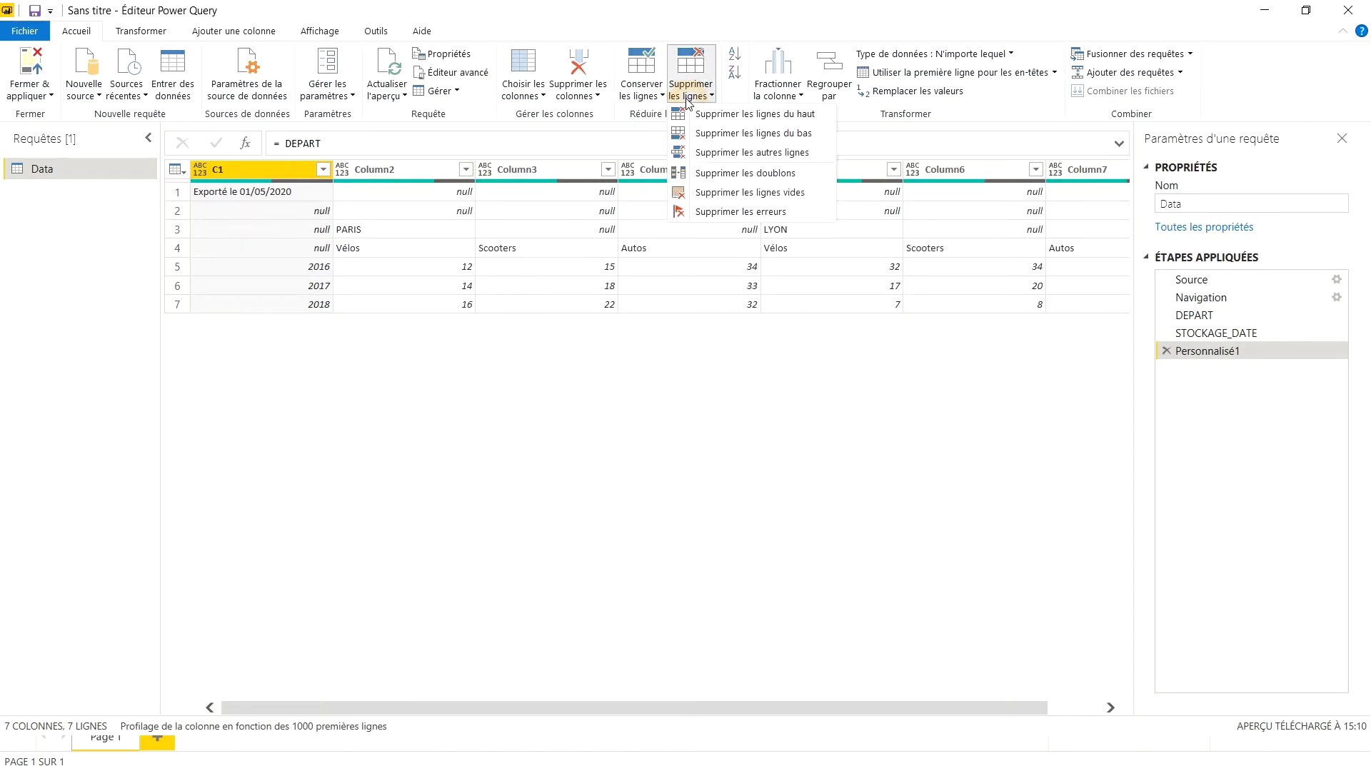
pyautogui.click(743, 115)
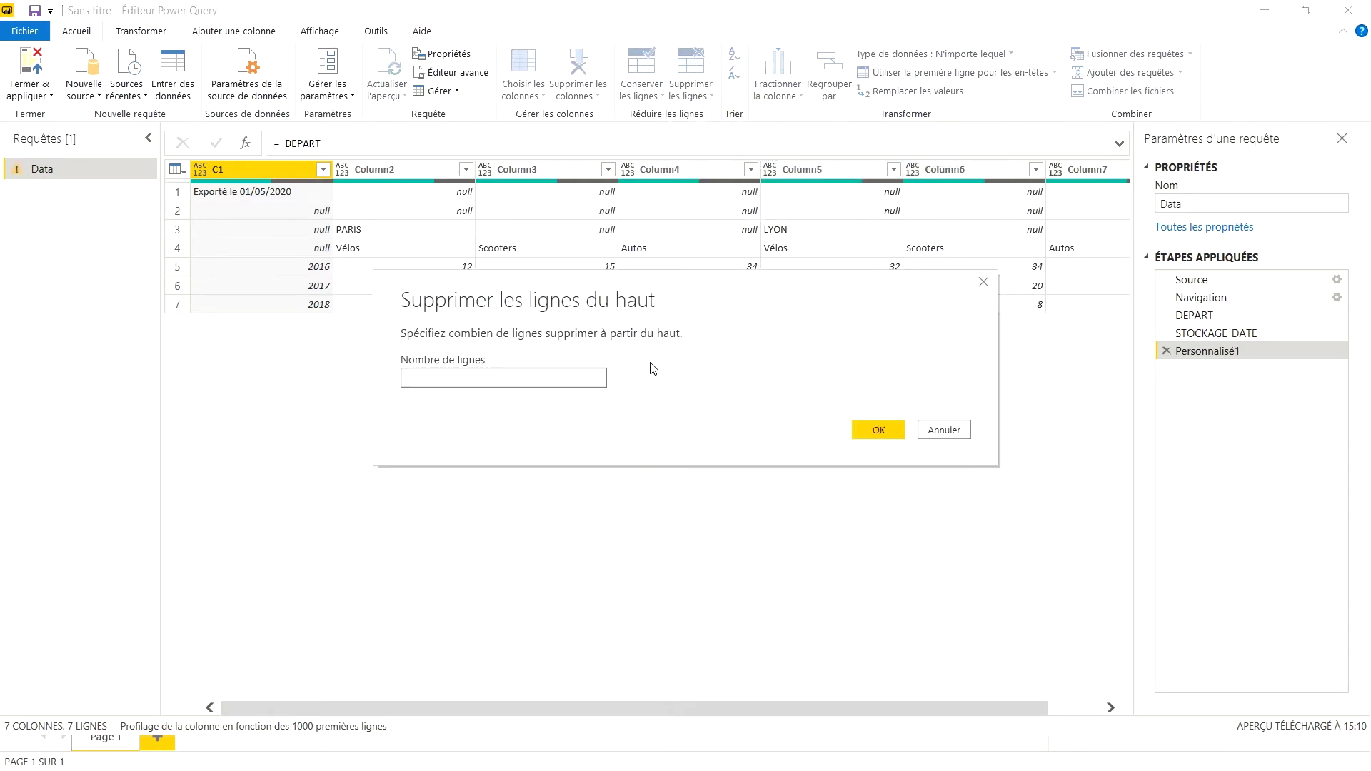
pyautogui.click(571, 381)
pyautogui.write('2')
pyautogui.click(881, 427)
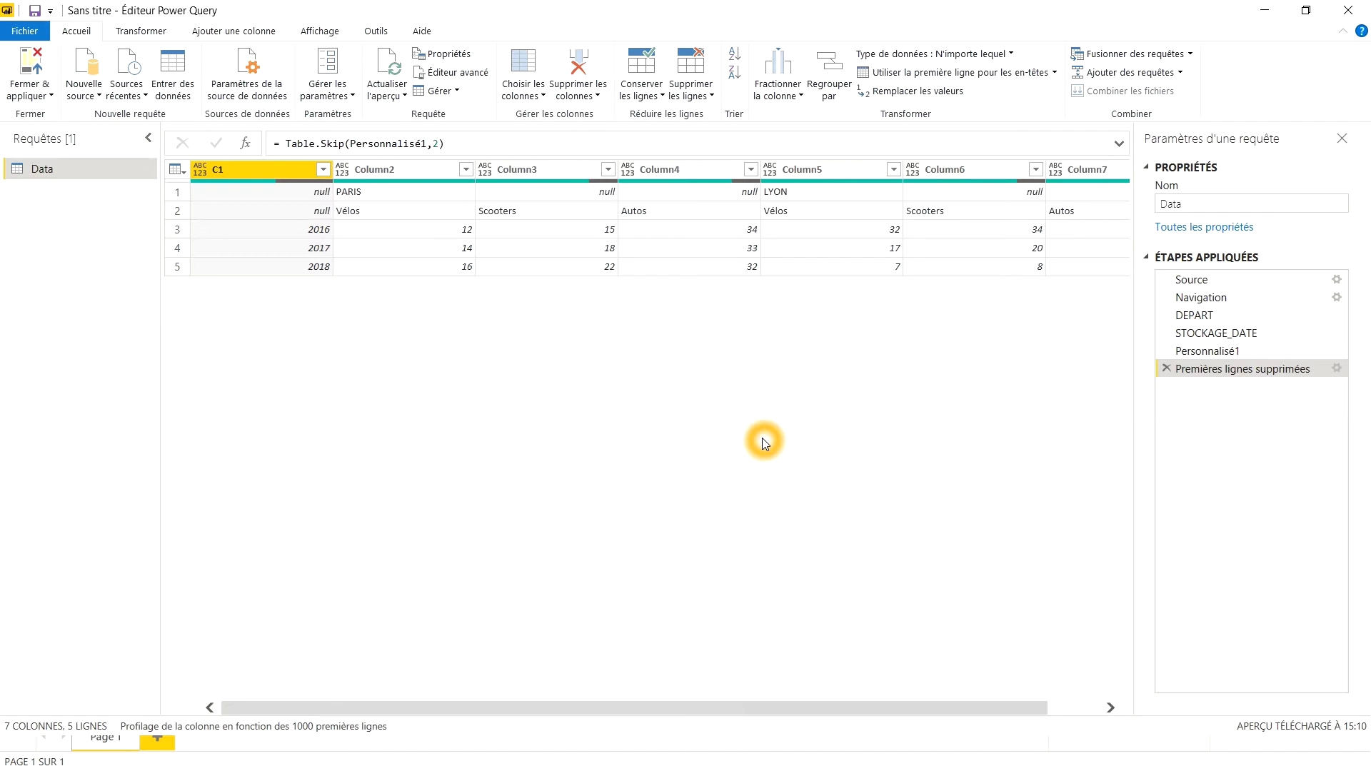
# Step: Transpose the table and use its first row as headers
pyautogui.click(143, 32)
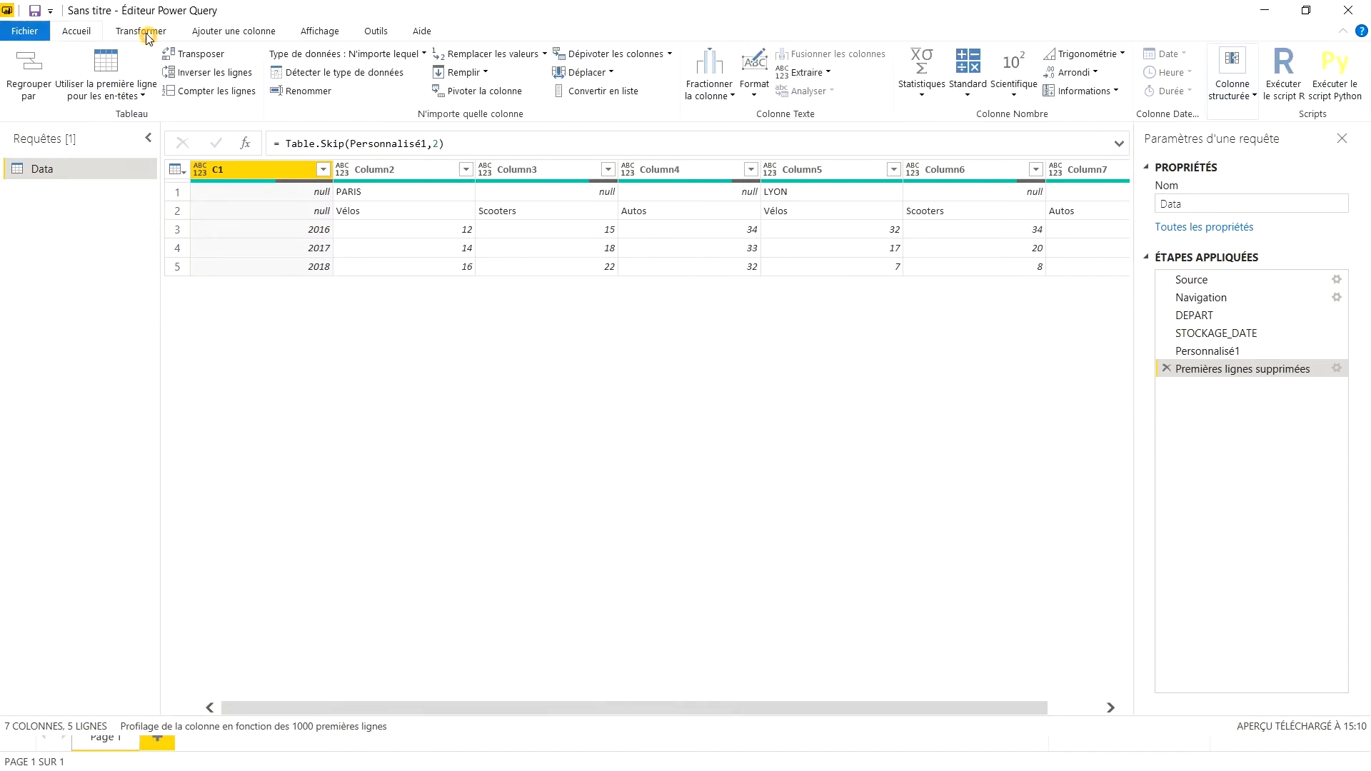
pyautogui.click(182, 54)
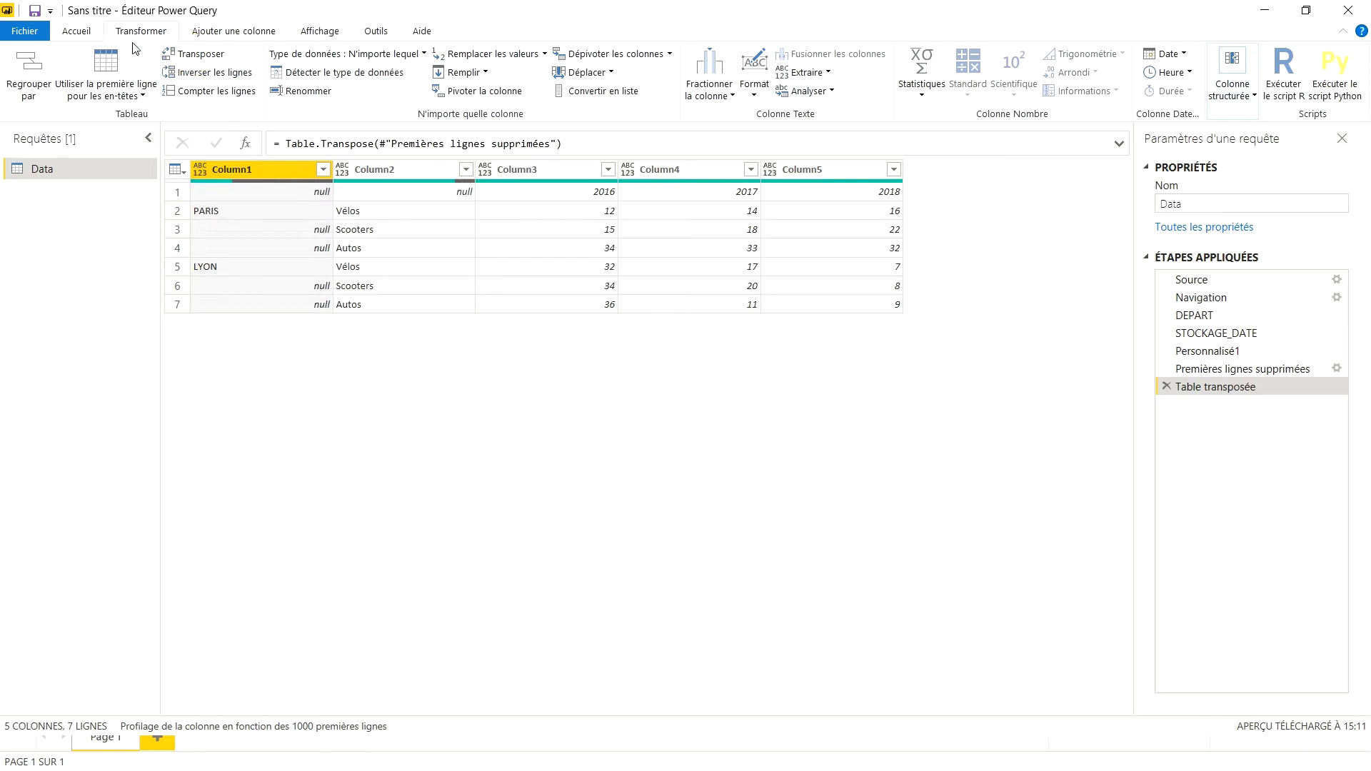
pyautogui.click(77, 33)
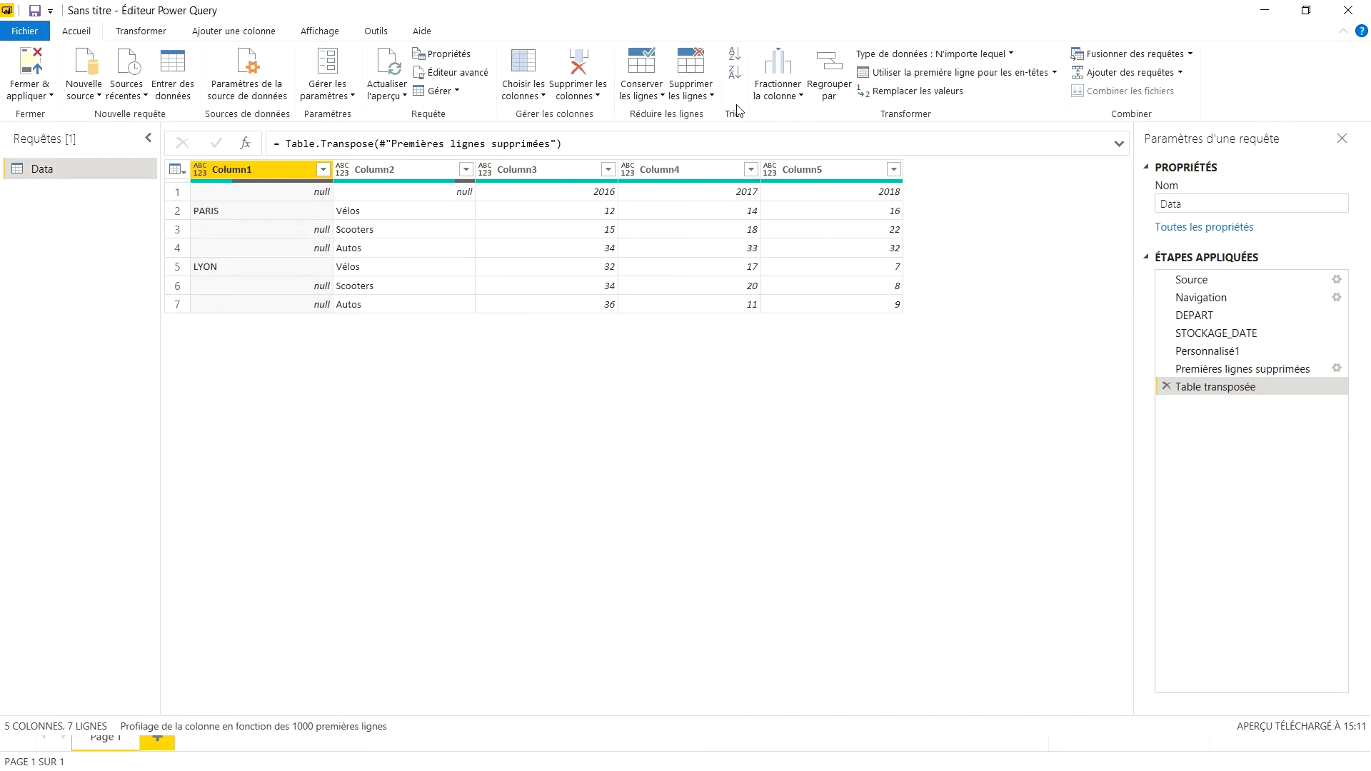
pyautogui.click(897, 73)
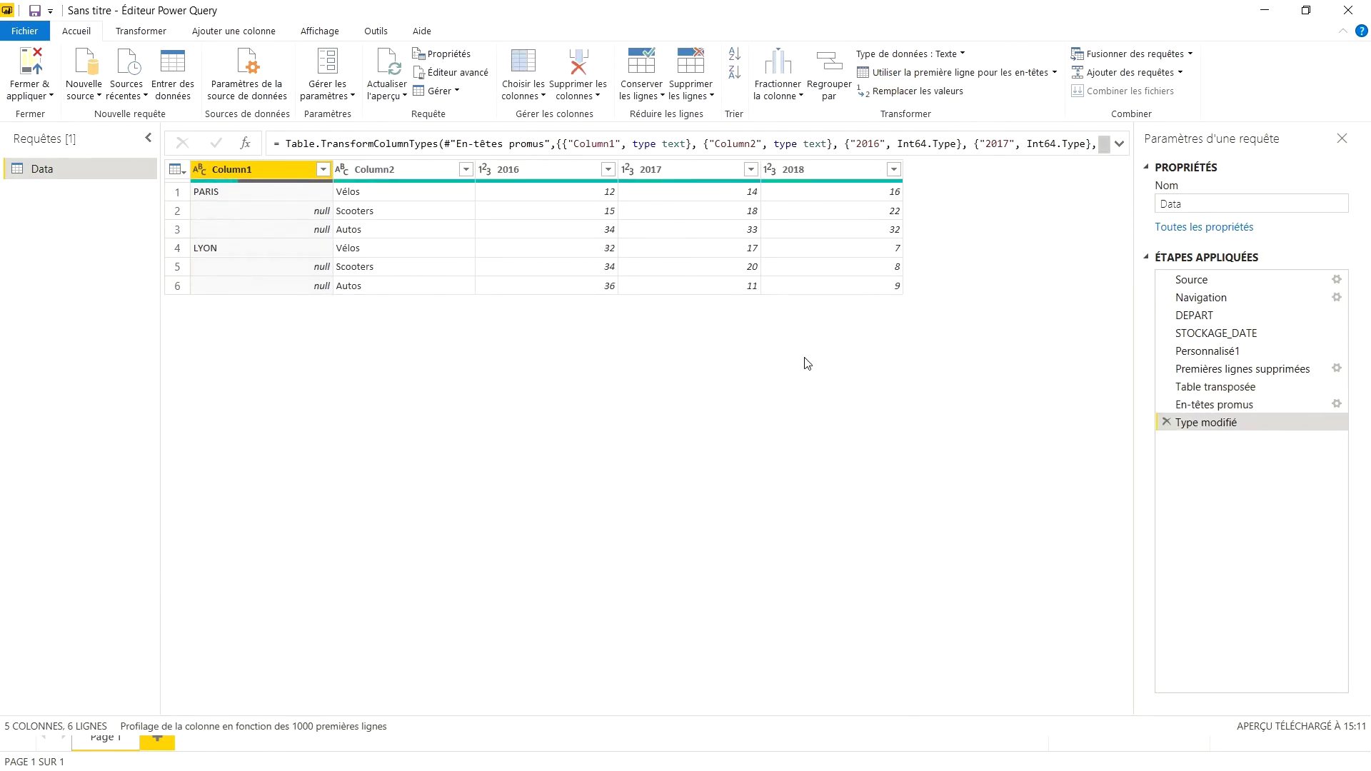
# Step: Rename Column1 to VILLE and Column2 to TYPE
pyautogui.doubleClick(253, 169)
pyautogui.write('VILLE')
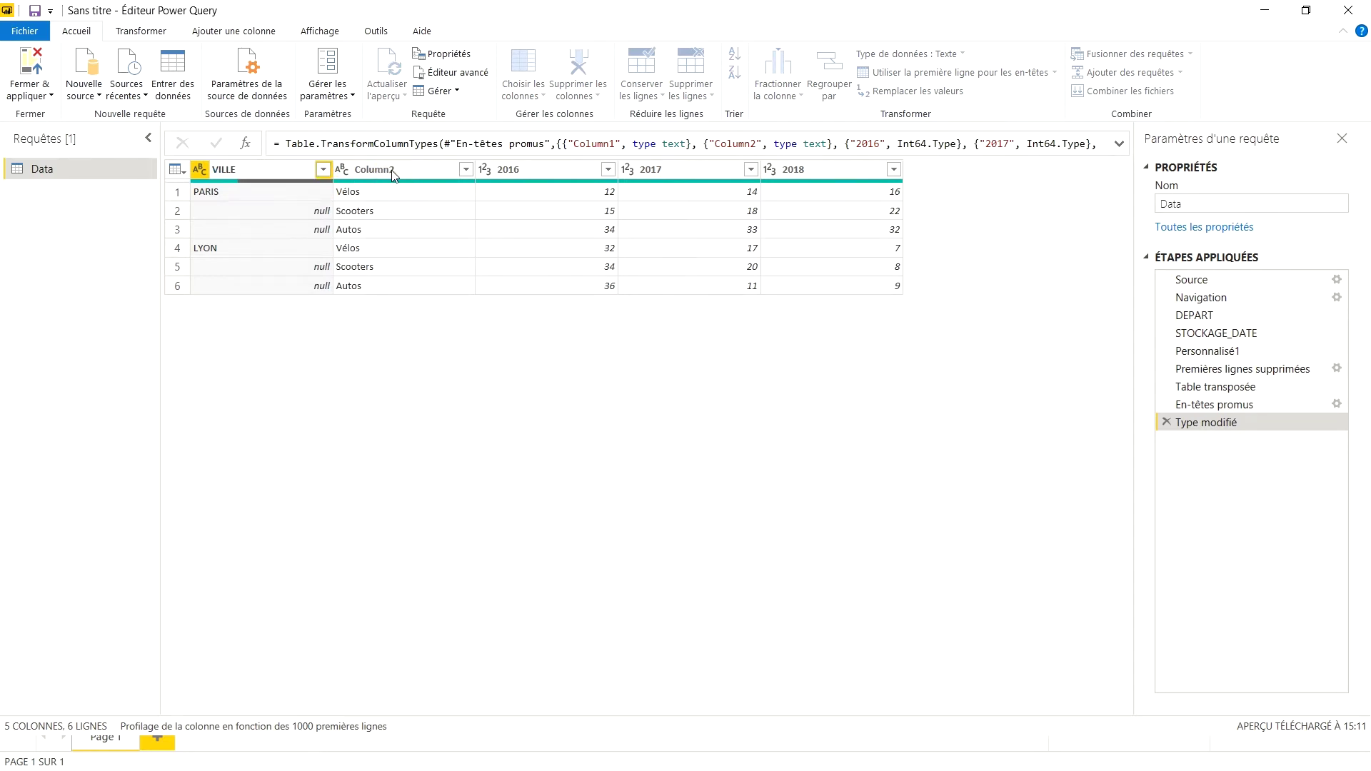
pyautogui.press('Return')
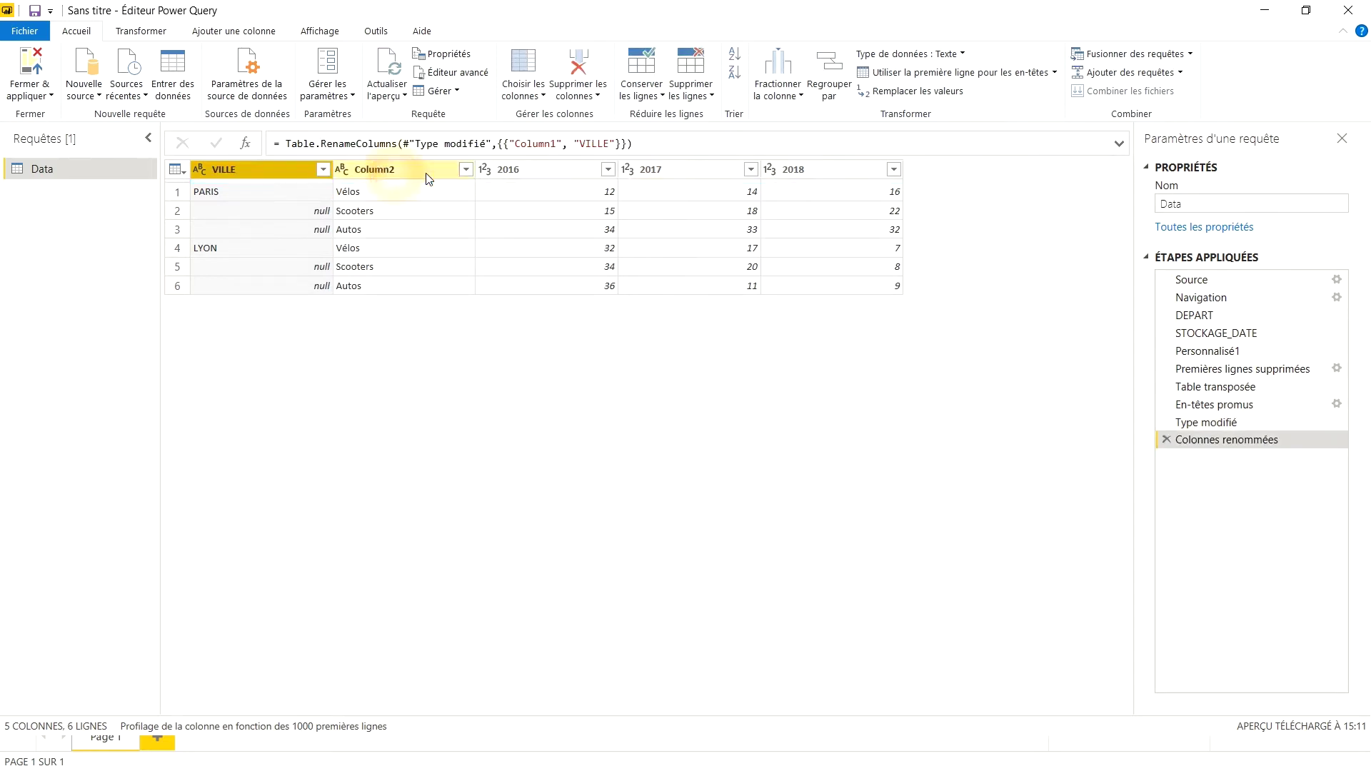
pyautogui.click(407, 169)
pyautogui.doubleClick(407, 169)
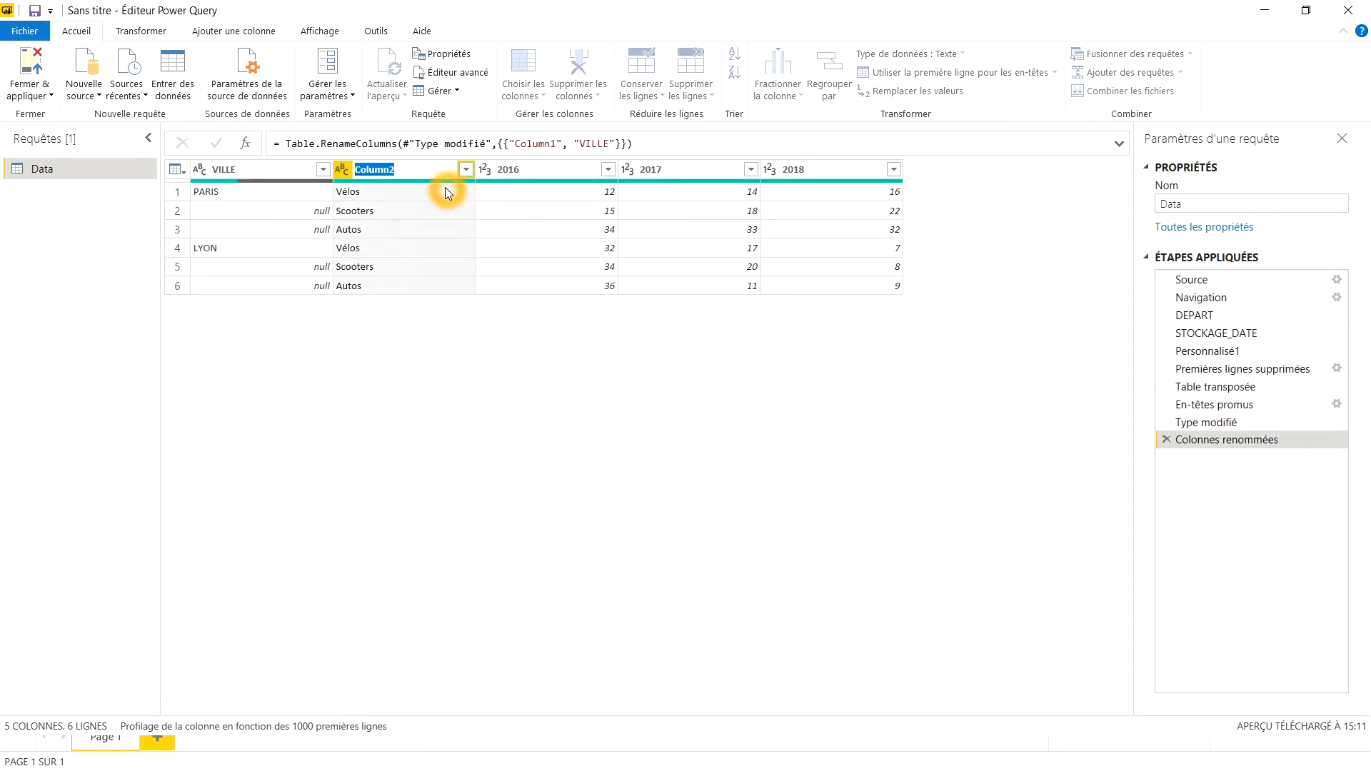
pyautogui.write('TYPE')
pyautogui.click(471, 359)
pyautogui.click(471, 355)
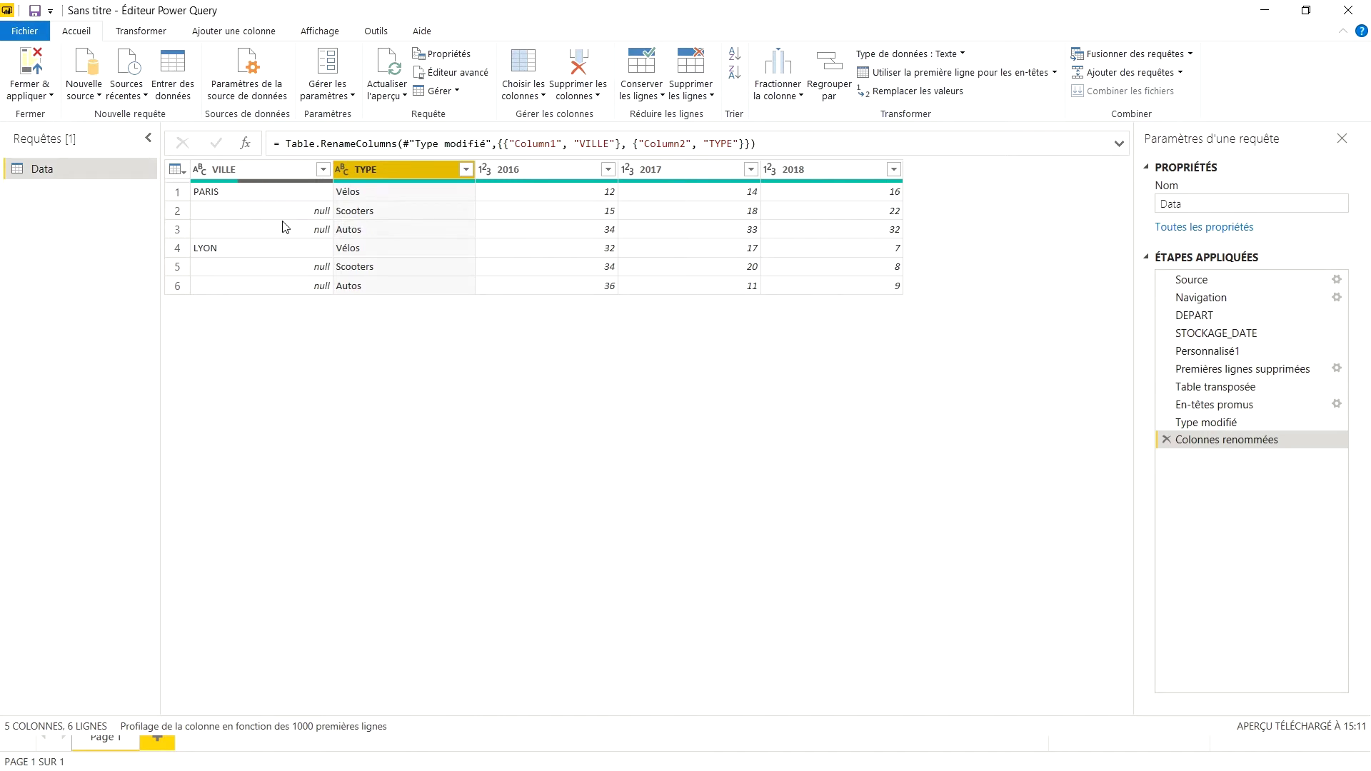
pyautogui.click(215, 210)
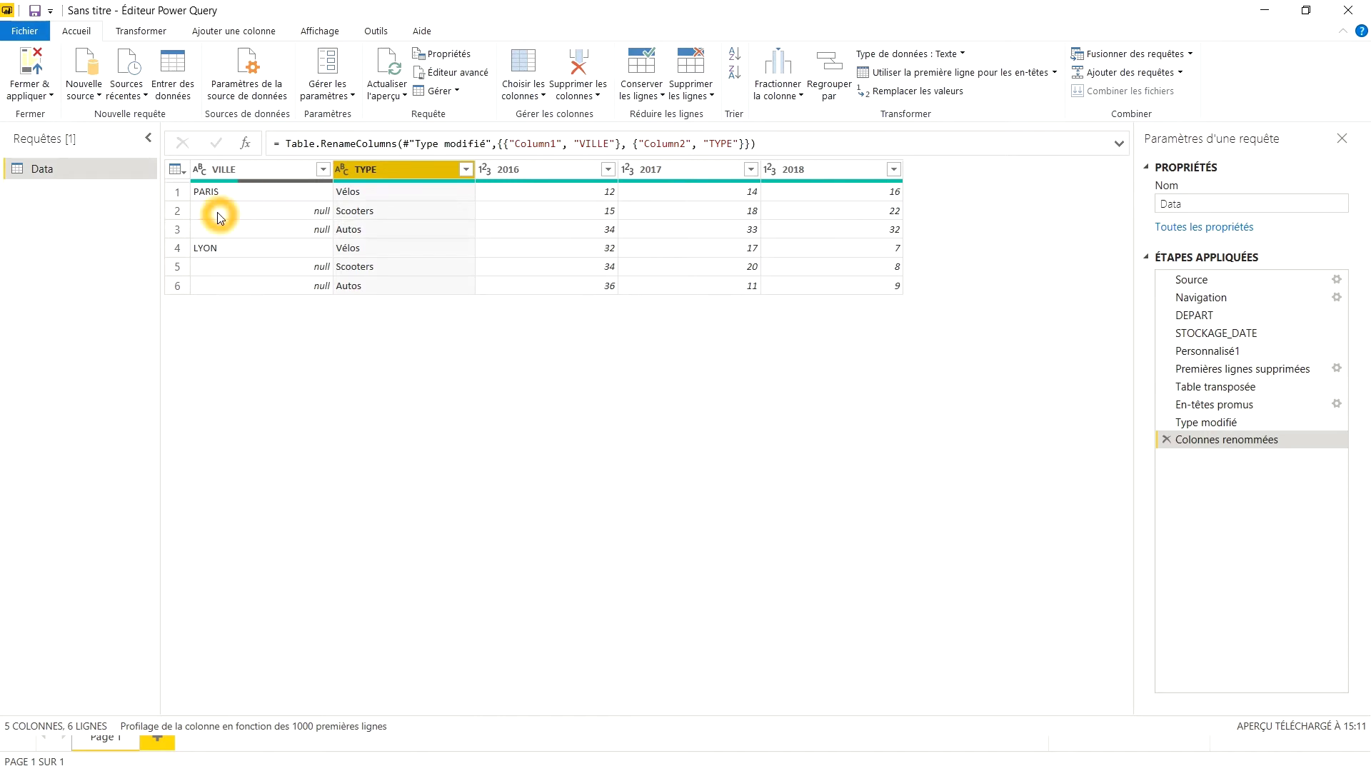
# Step: Fill the empty cells of the VILLE column downward with the city names above them
pyautogui.click(323, 214)
pyautogui.click(207, 195)
pyautogui.click(247, 166)
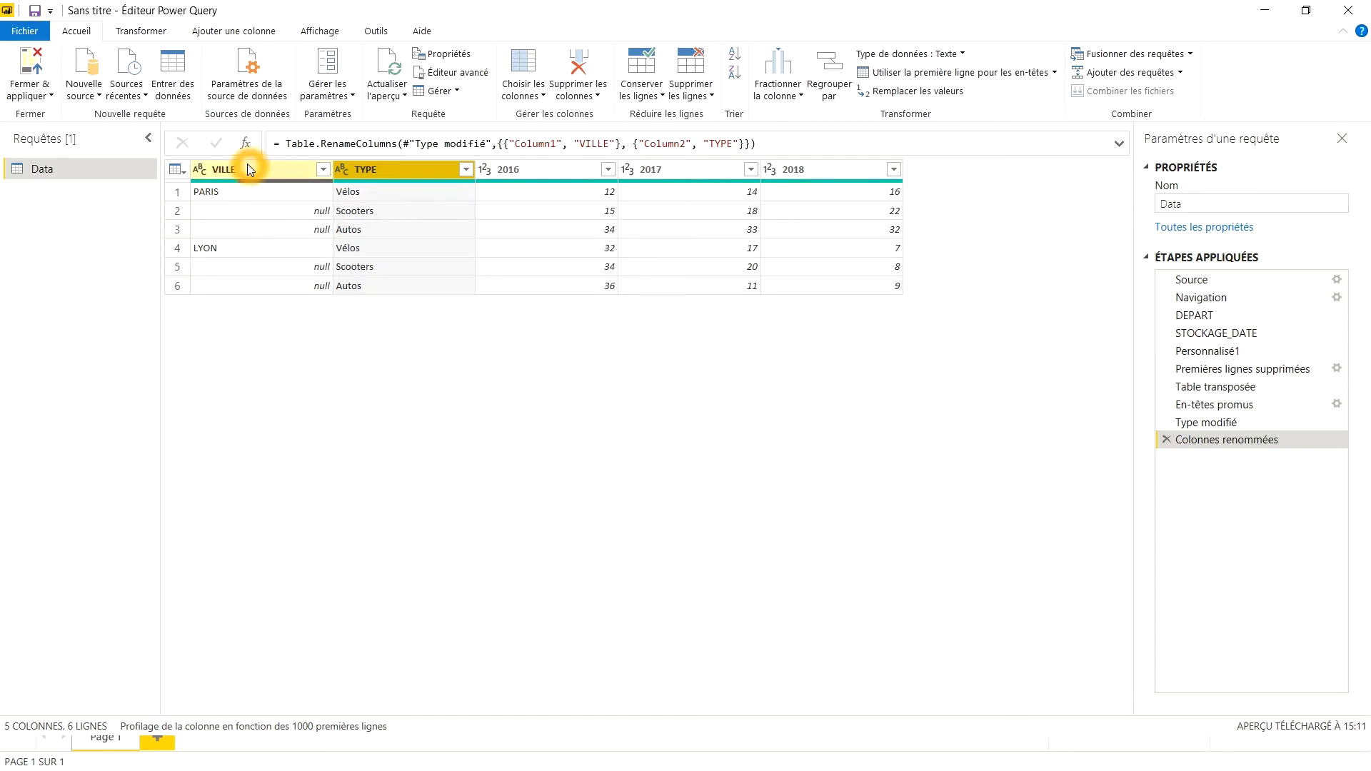
pyautogui.rightClick(247, 169)
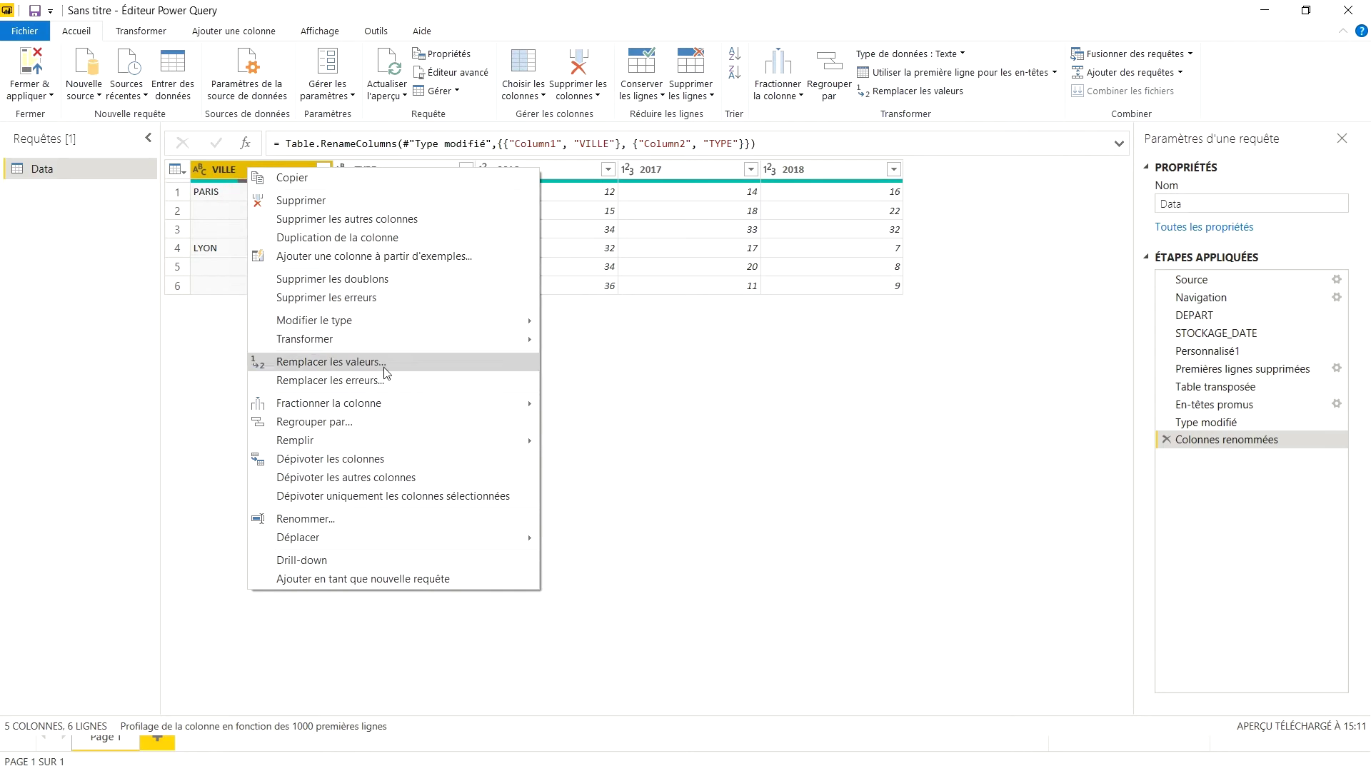
pyautogui.moveTo(443, 440)
pyautogui.click(573, 440)
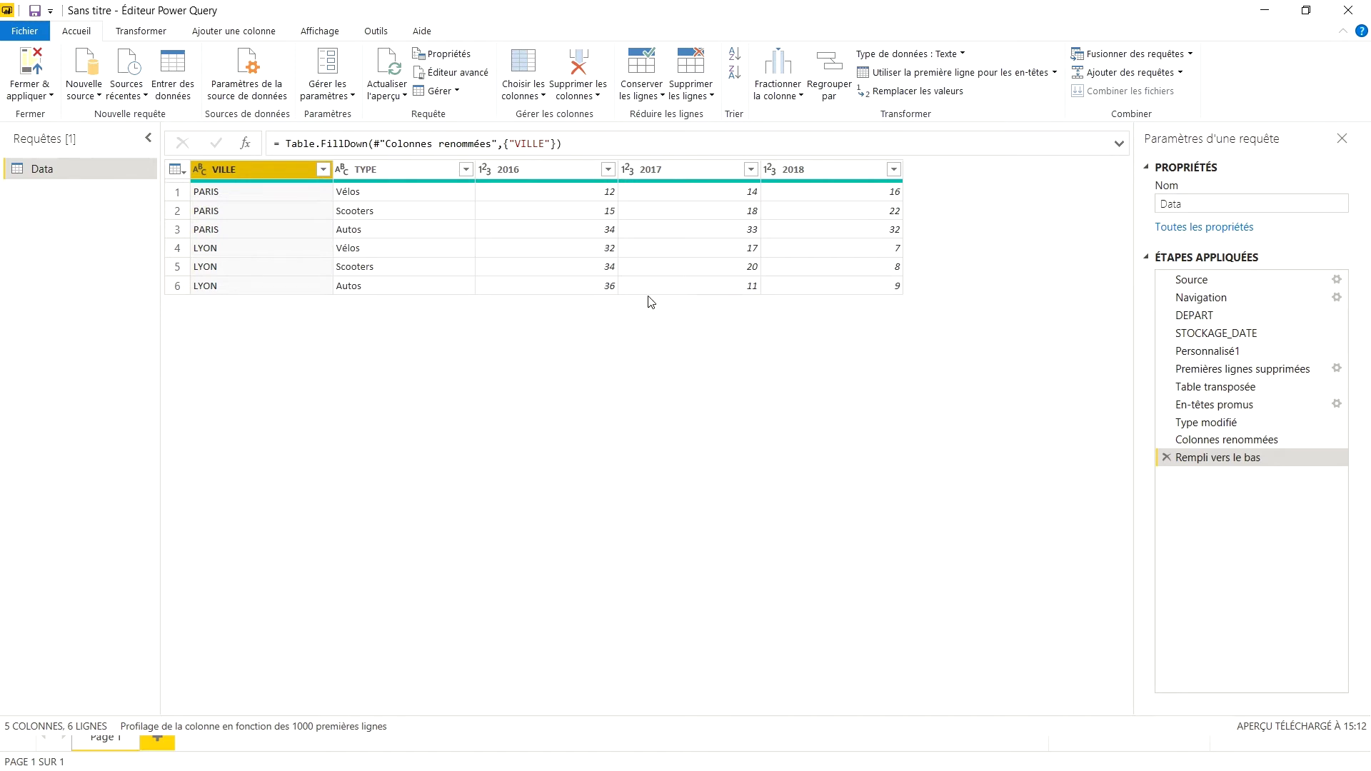
# Step: Unpivot all columns other than VILLE and TYPE
pyautogui.keyDown('ctrl'); pyautogui.click(407, 169); pyautogui.keyUp('ctrl')
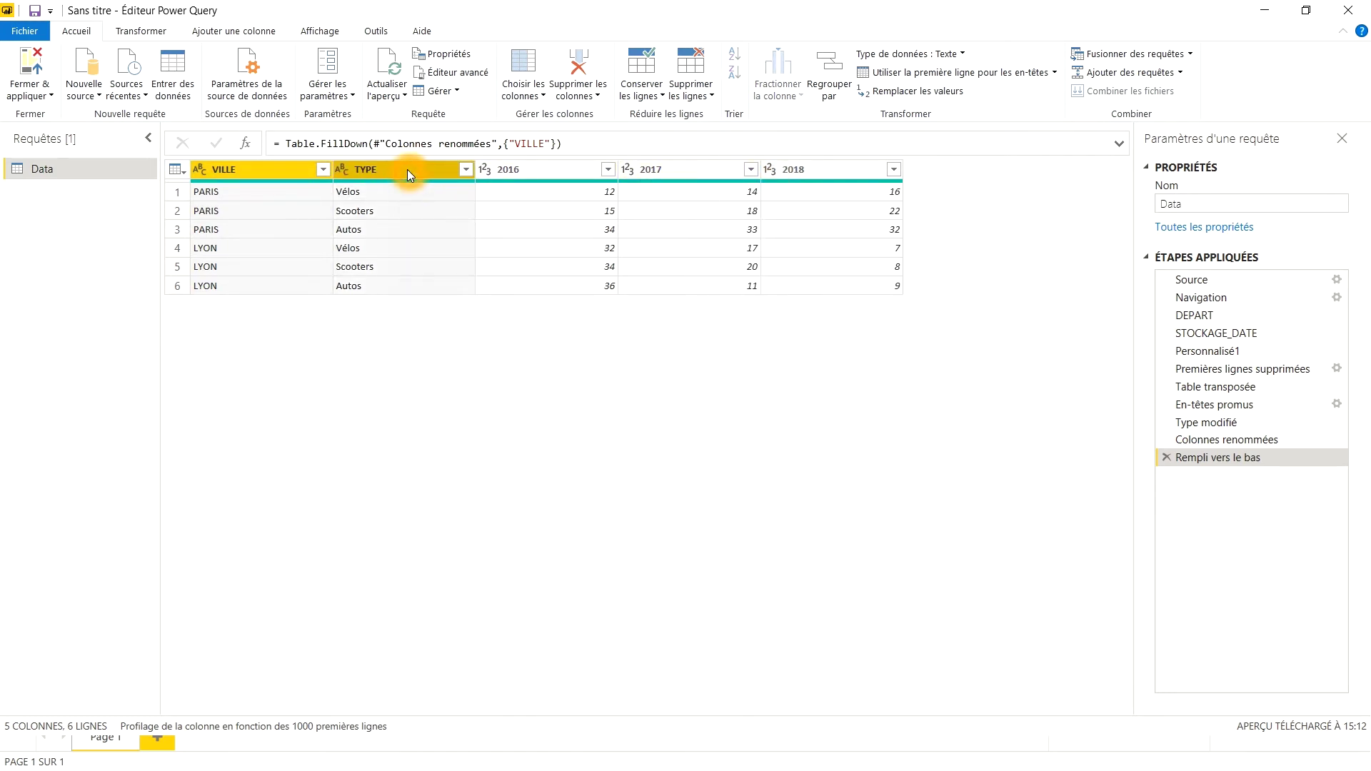
pyautogui.rightClick(408, 174)
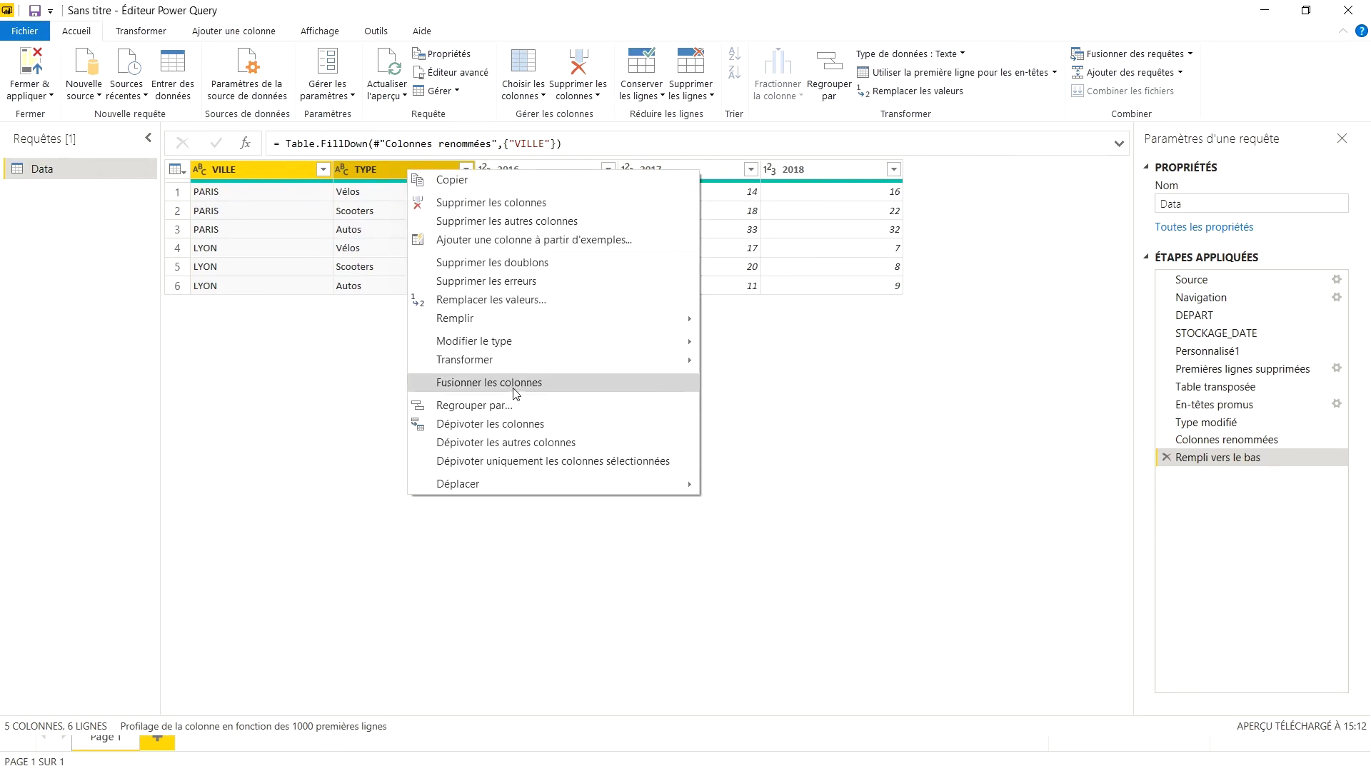
pyautogui.click(525, 442)
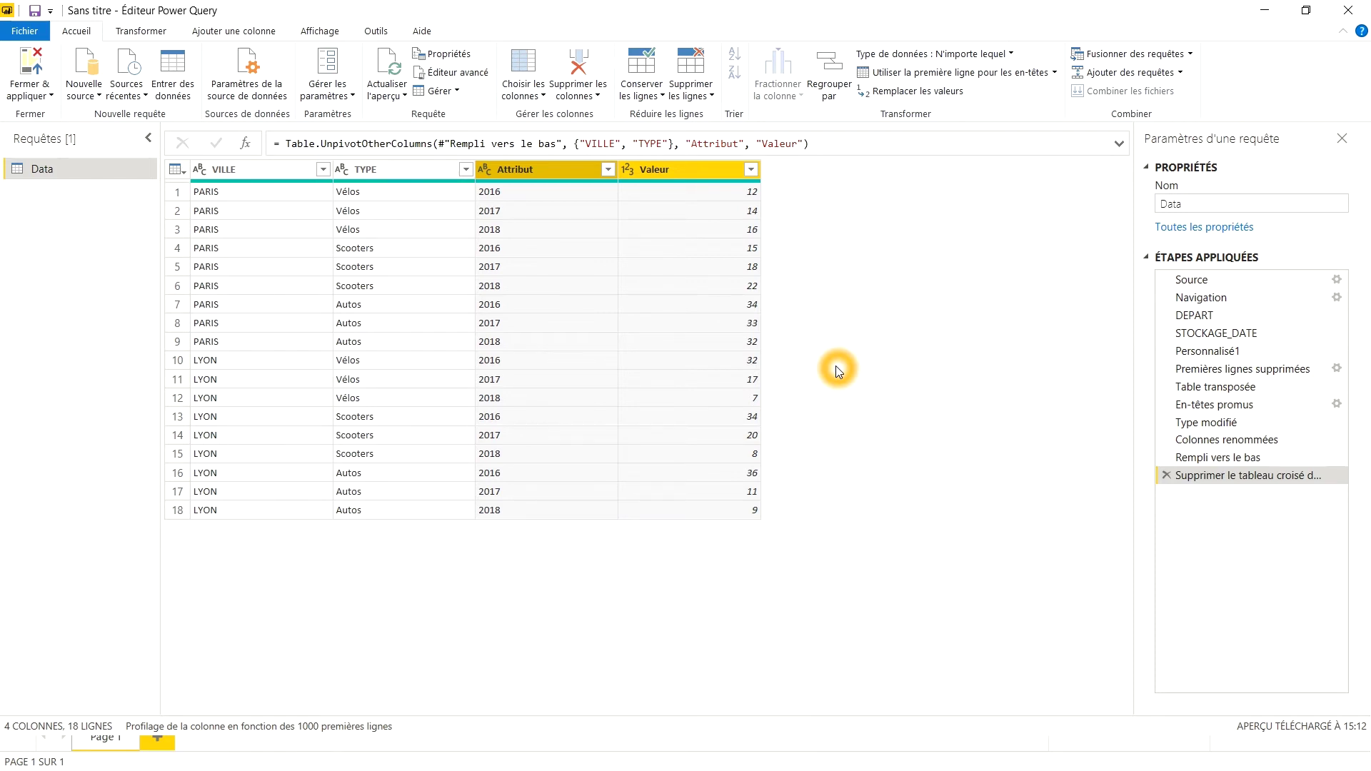
# Step: Rename the Attribut column to ANNEE and the Valeur column to VALEUR
pyautogui.doubleClick(537, 174)
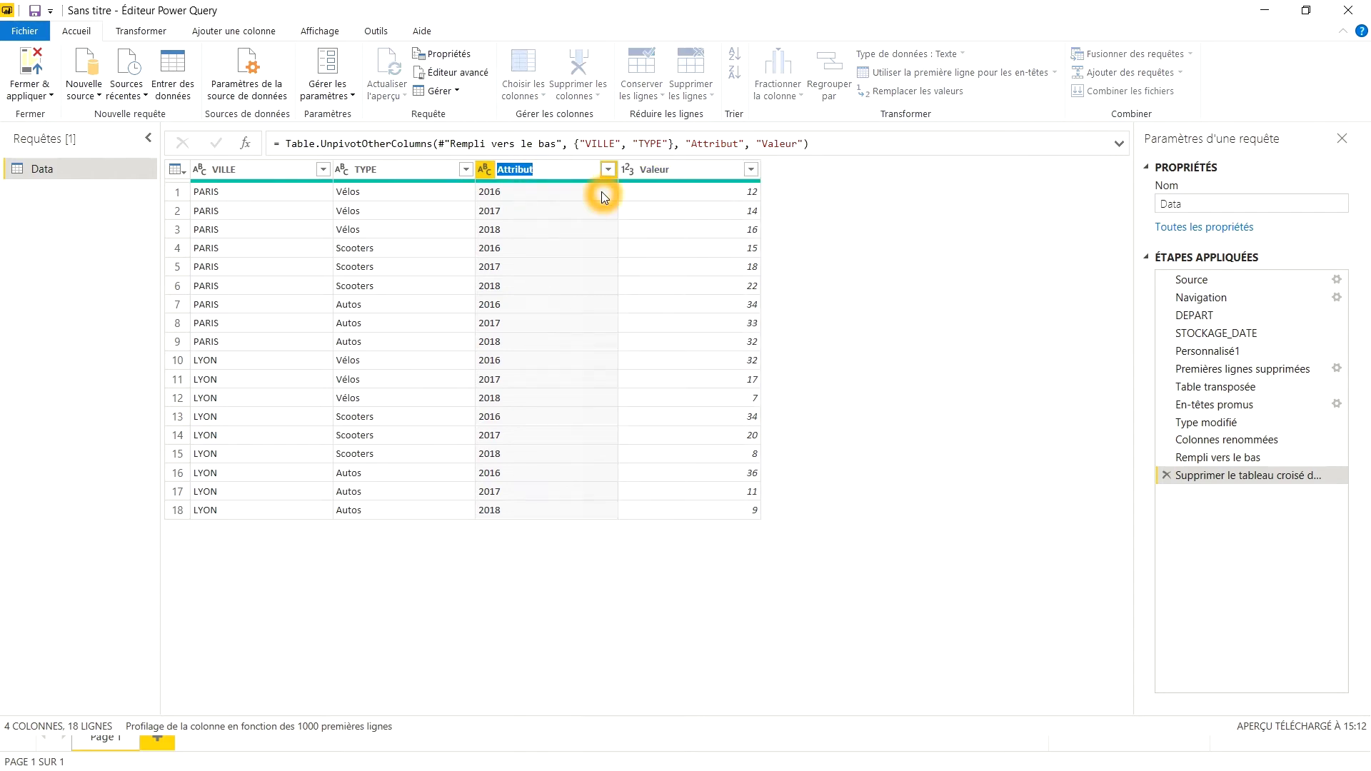
pyautogui.write('ANNEE')
pyautogui.doubleClick(675, 174)
pyautogui.write('VALEUR')
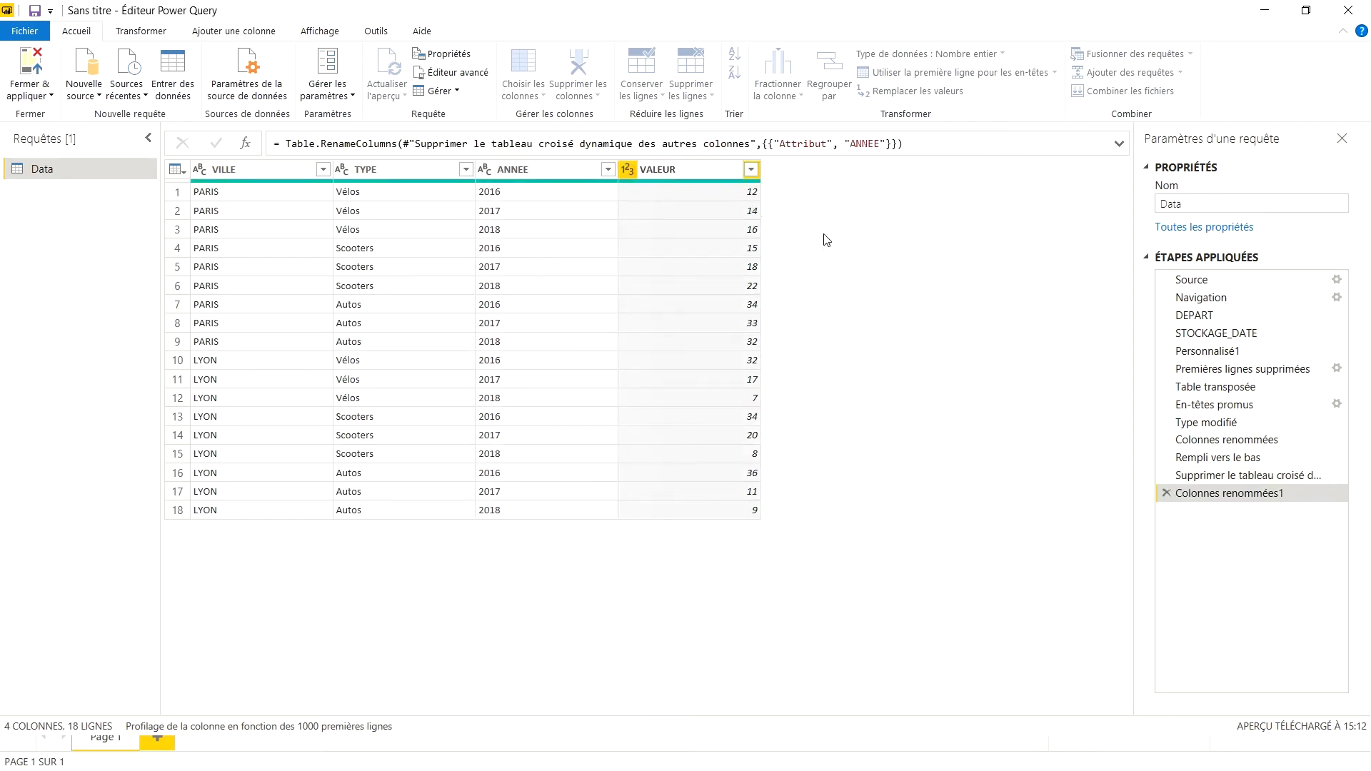
pyautogui.click(867, 248)
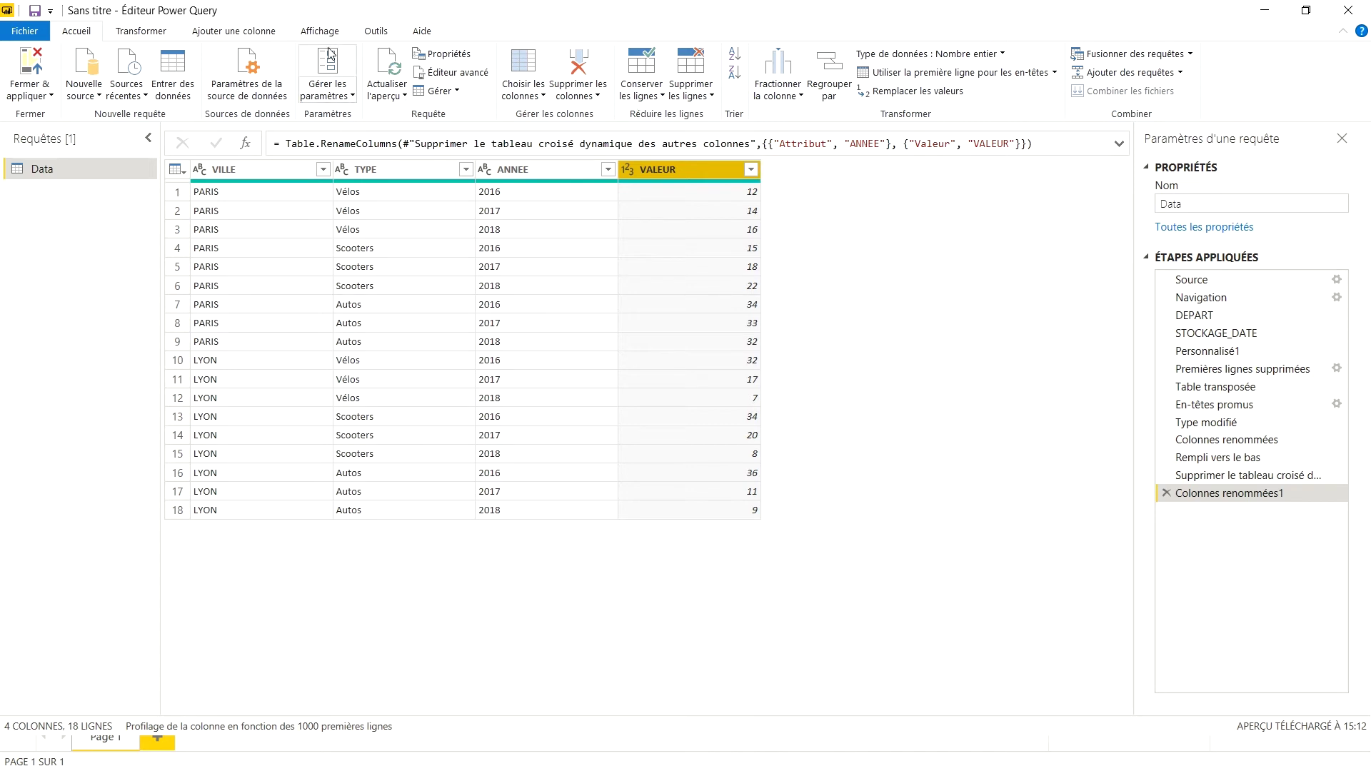
# Step: Add a custom column named EXPORT with the formula = STOCKAGE_DATE
pyautogui.click(249, 33)
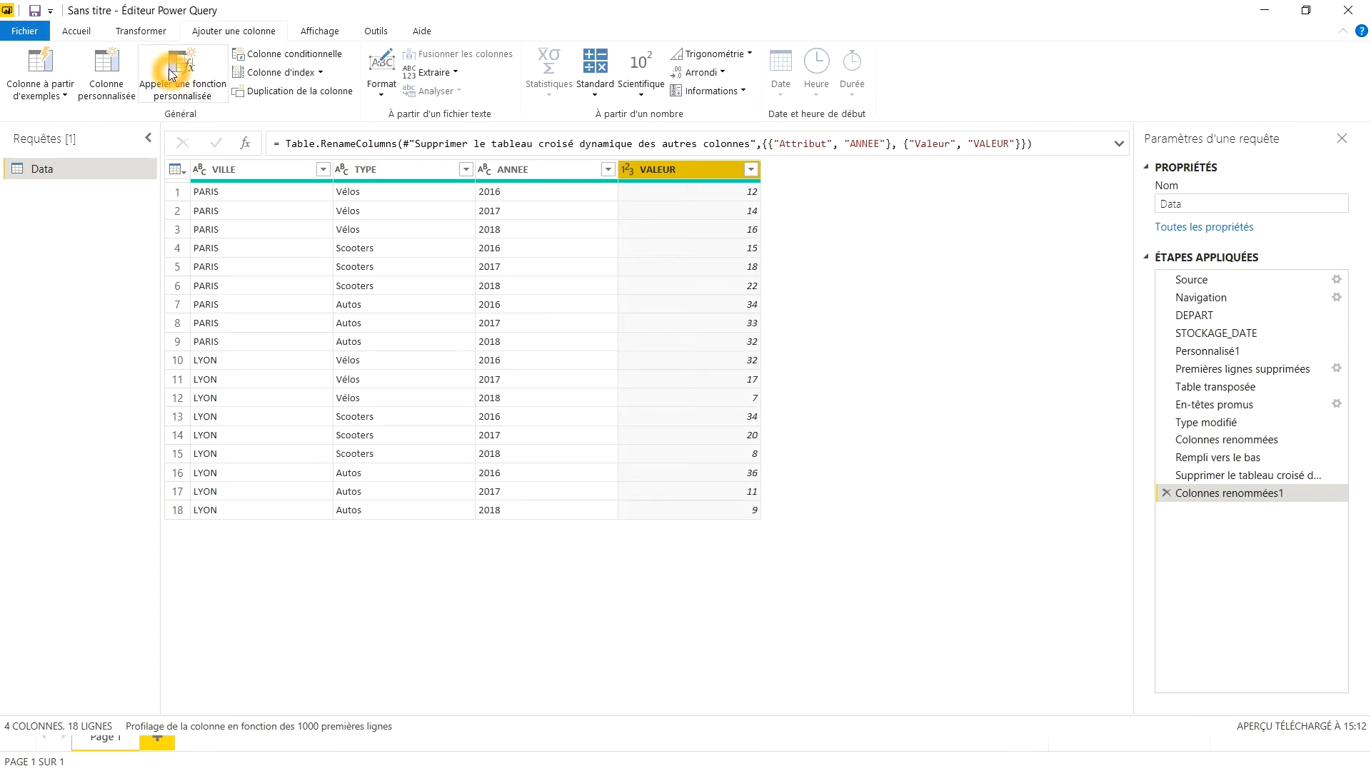
pyautogui.click(123, 68)
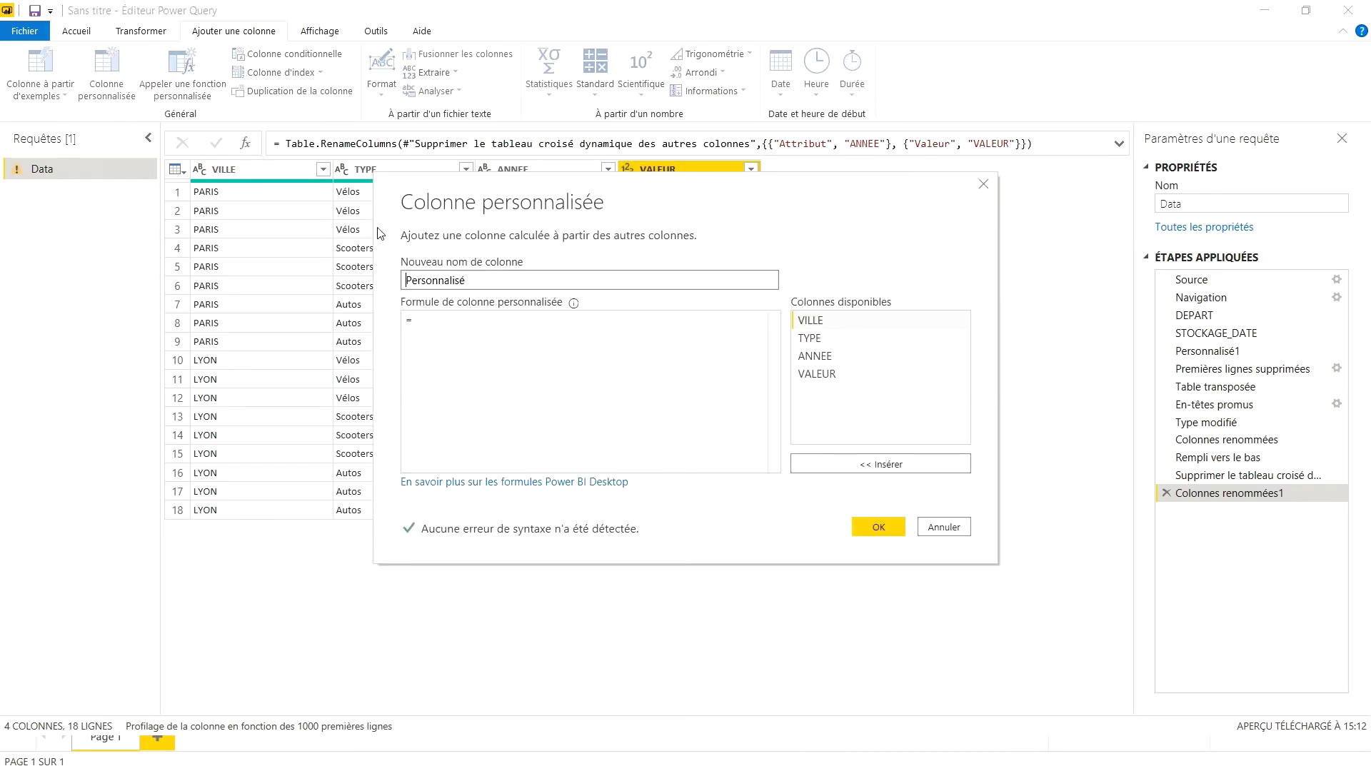
pyautogui.click(489, 282)
pyautogui.moveTo(490, 282); pyautogui.dragTo(391, 274)
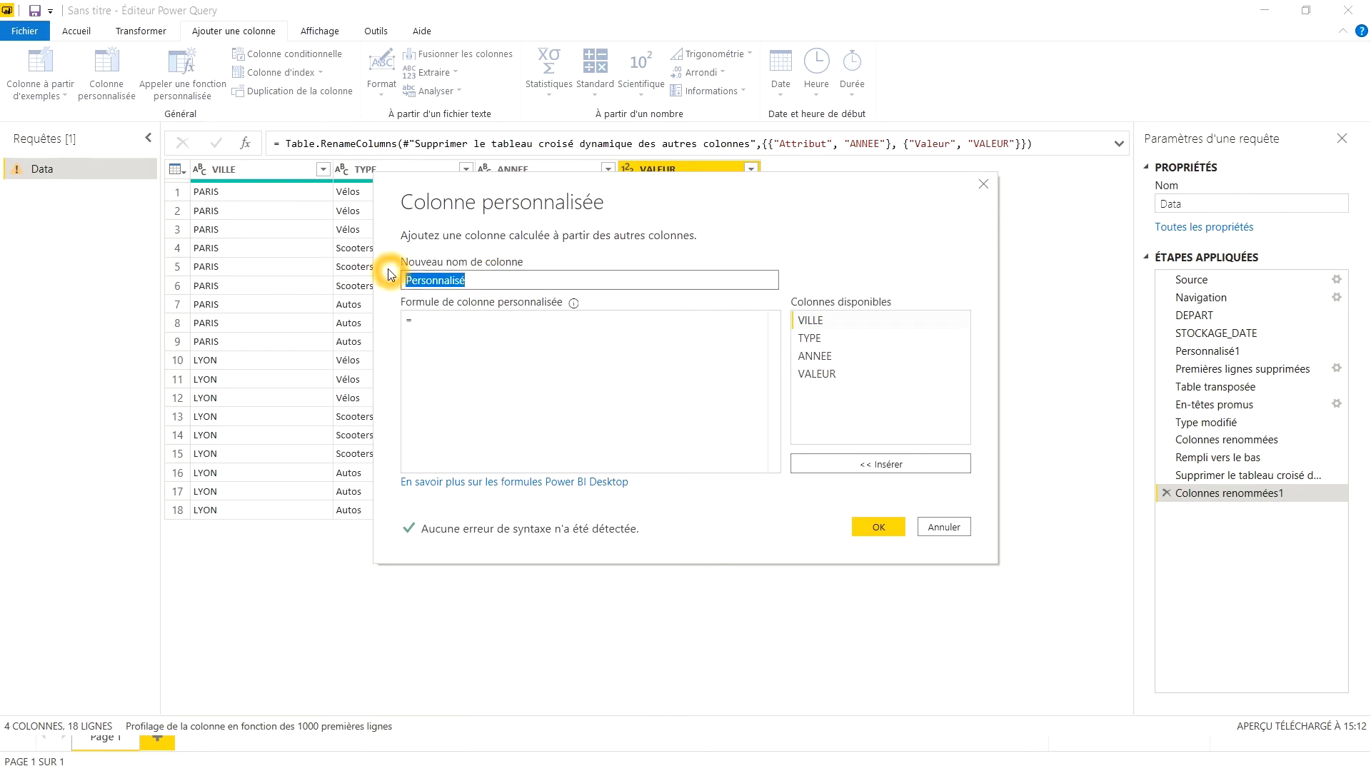
pyautogui.write('EXPORT')
pyautogui.click(441, 328)
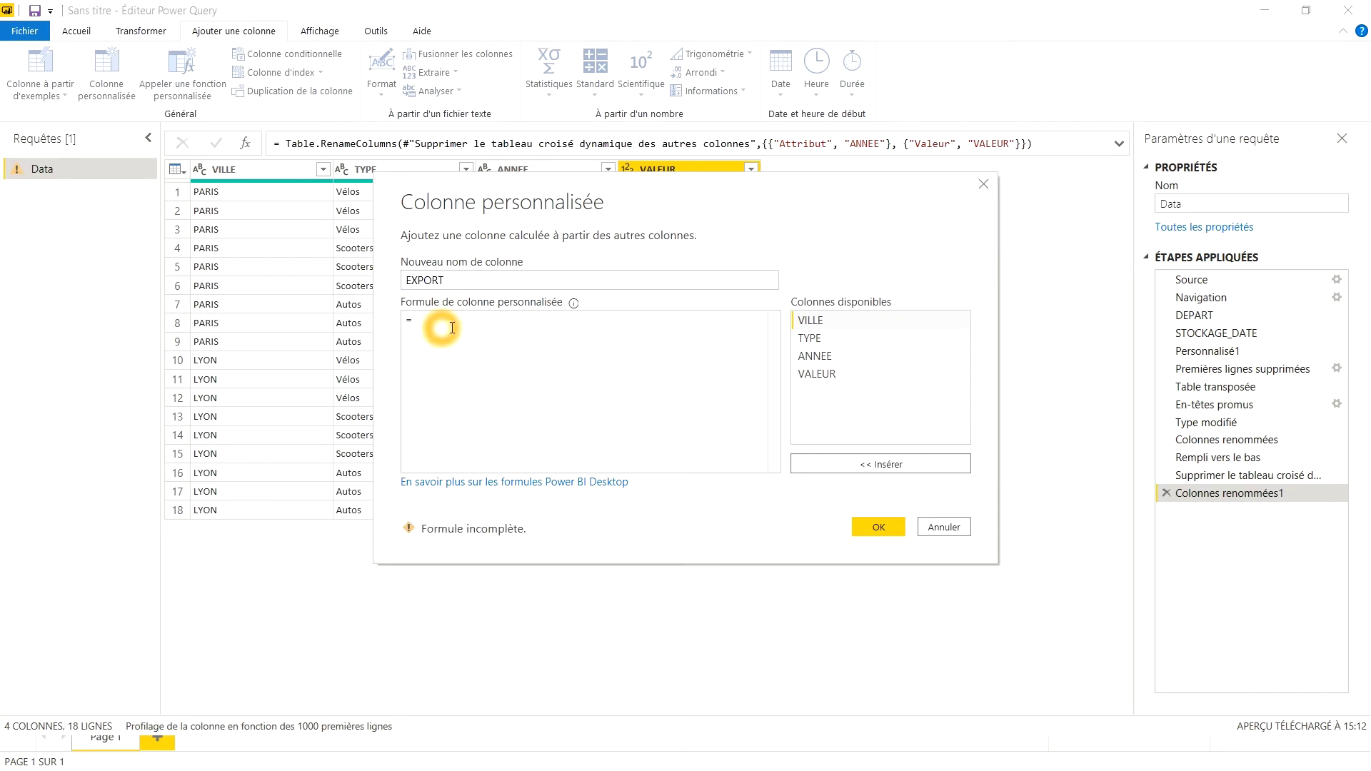
pyautogui.write('STOCK')
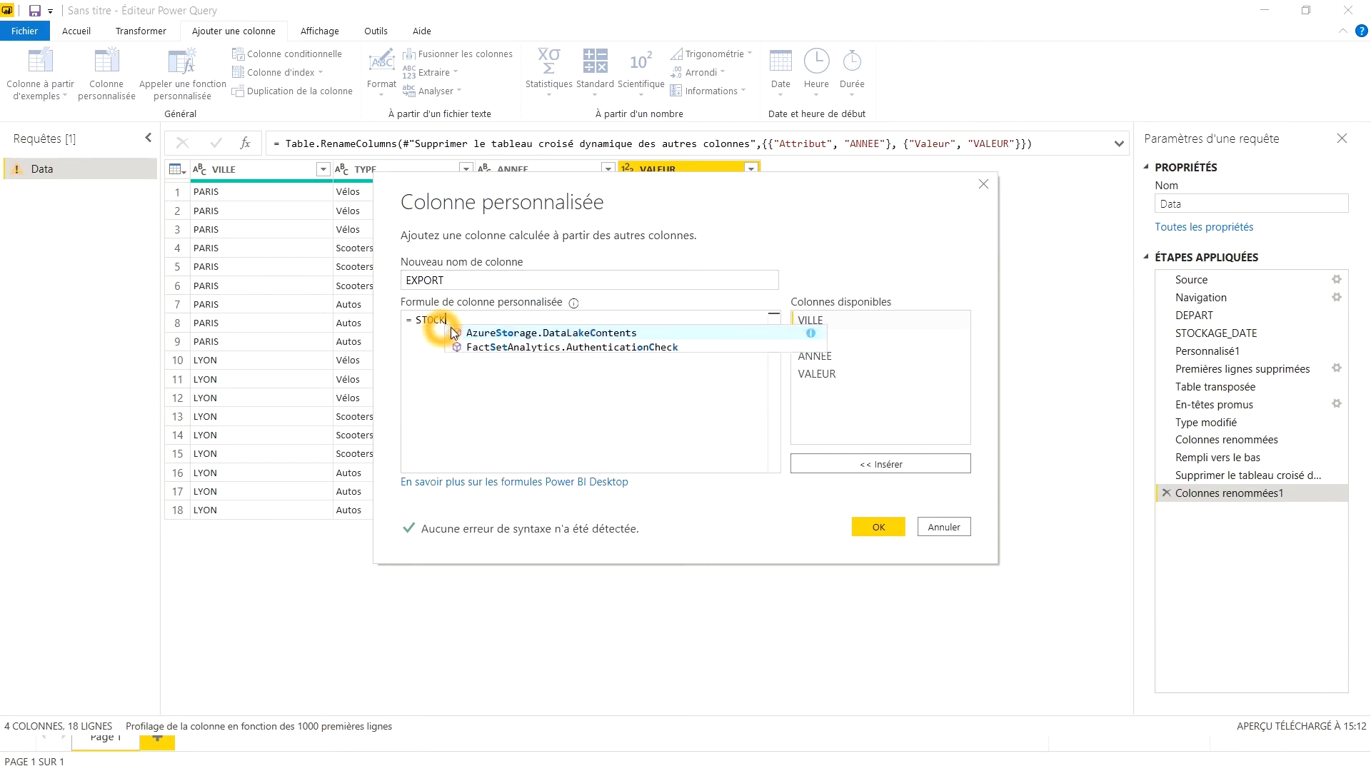
pyautogui.write('AGE_DATE')
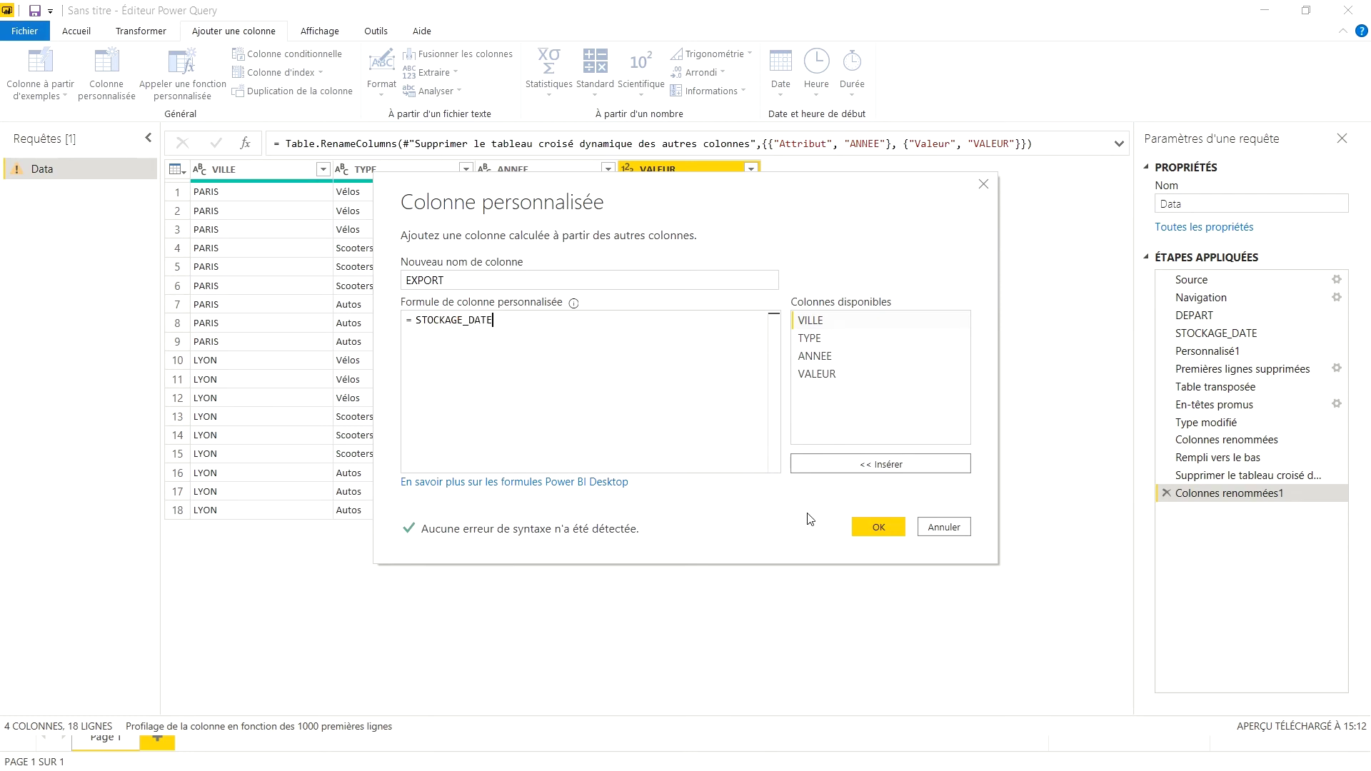
pyautogui.click(865, 526)
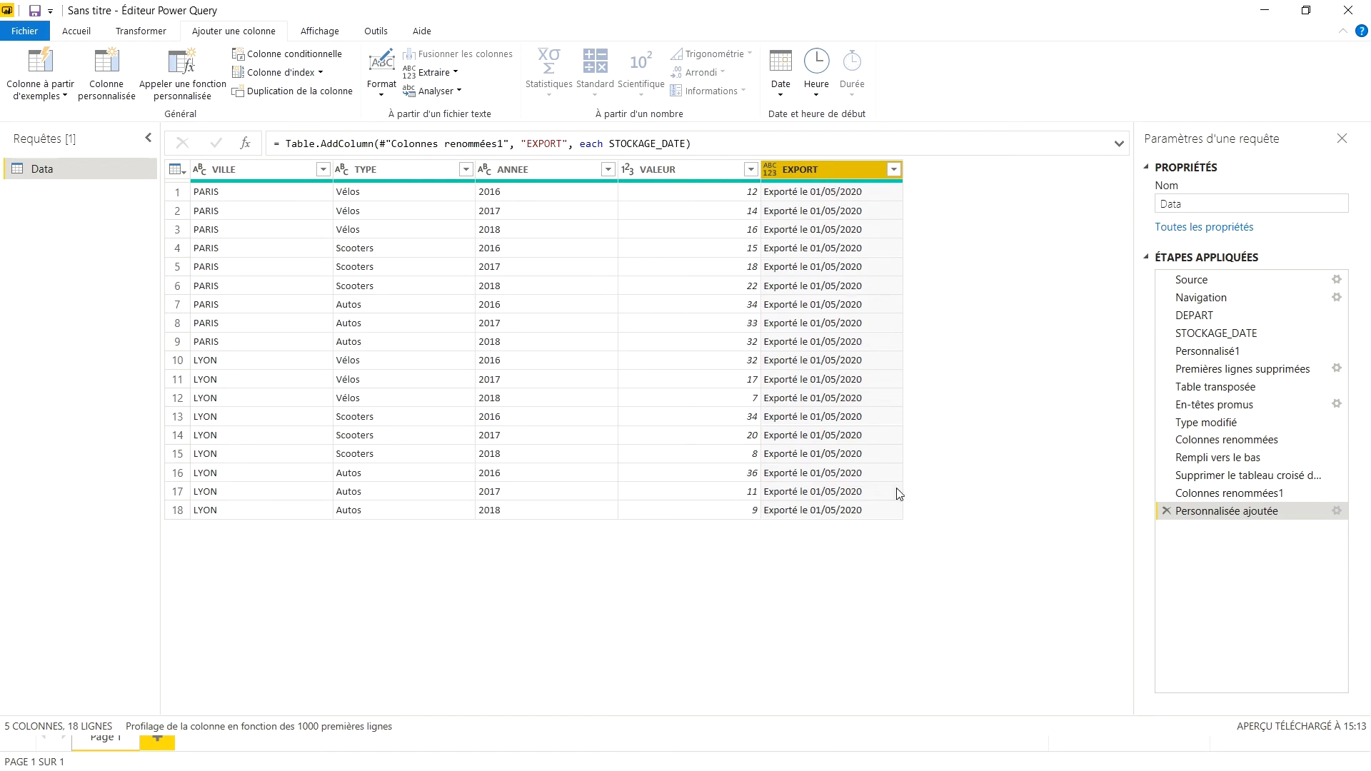
# Step: Add a column that extracts the last 10 characters of the EXPORT column
pyautogui.click(846, 535)
pyautogui.click(219, 38)
pyautogui.click(455, 74)
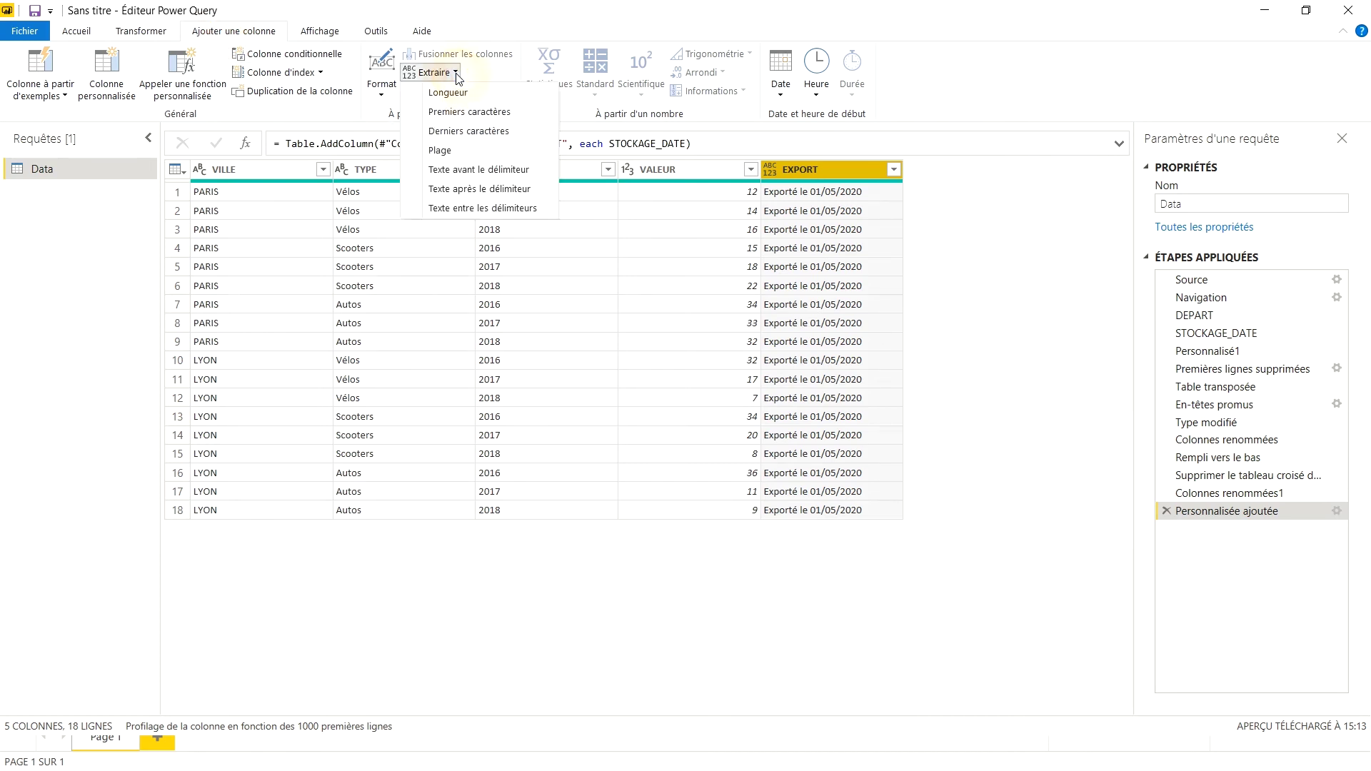
pyautogui.click(475, 132)
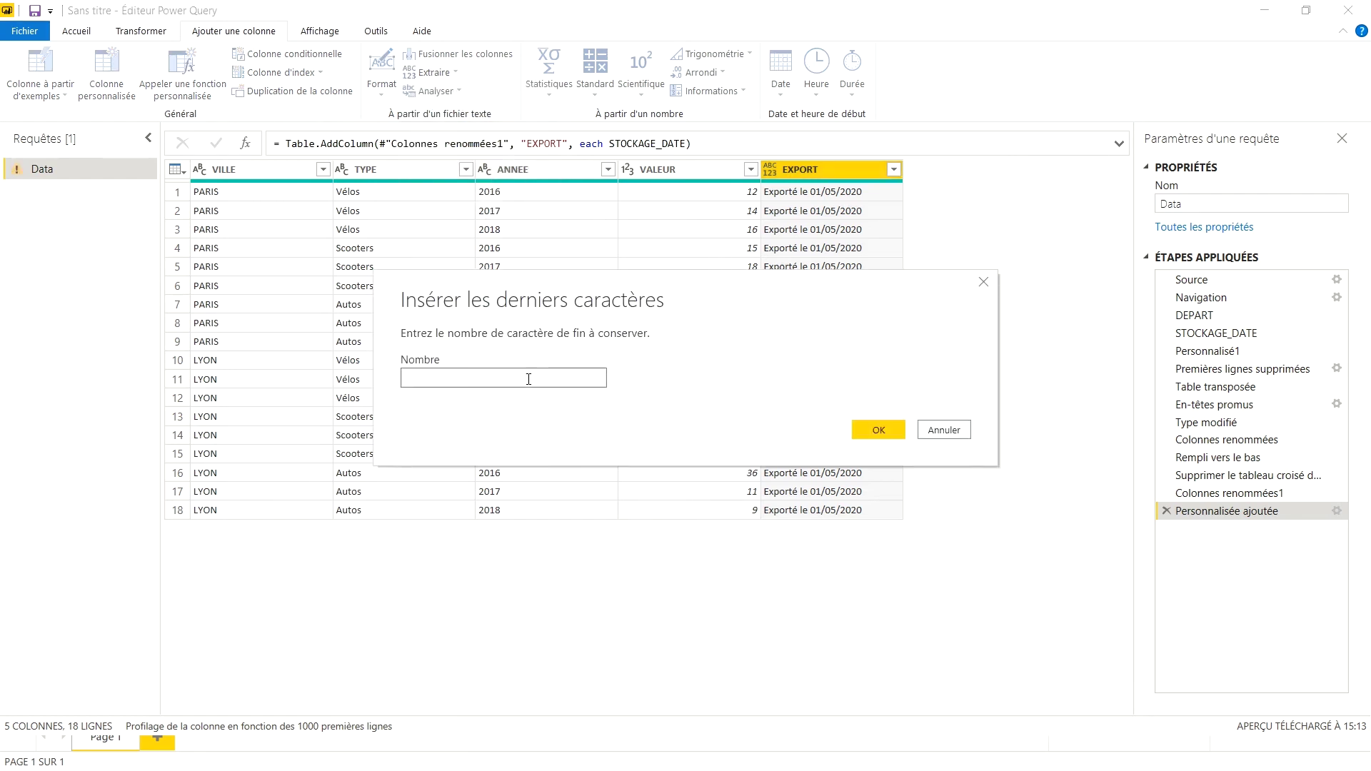
pyautogui.click(537, 378)
pyautogui.write('10')
pyautogui.click(868, 433)
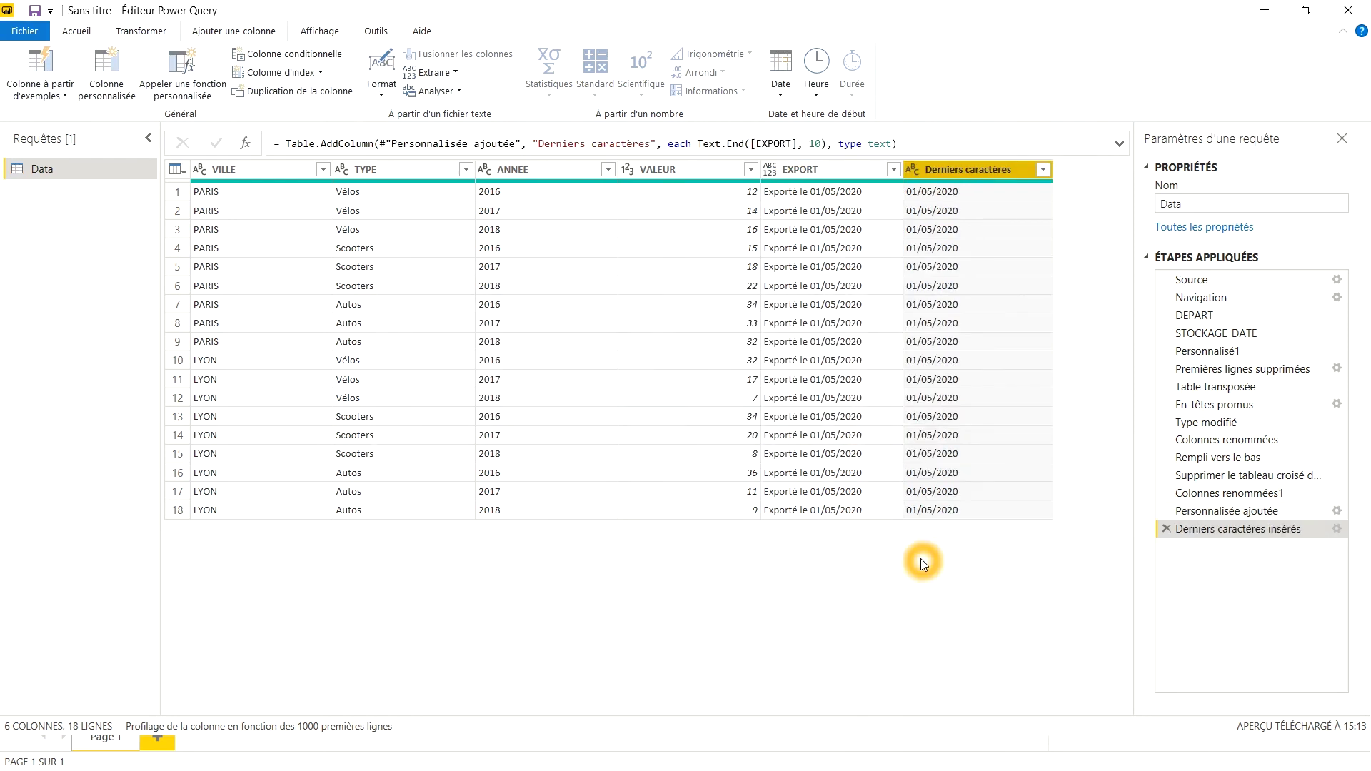
# Step: Rename the extracted Derniers caractères column to DATE_EXPORT
pyautogui.doubleClick(942, 177)
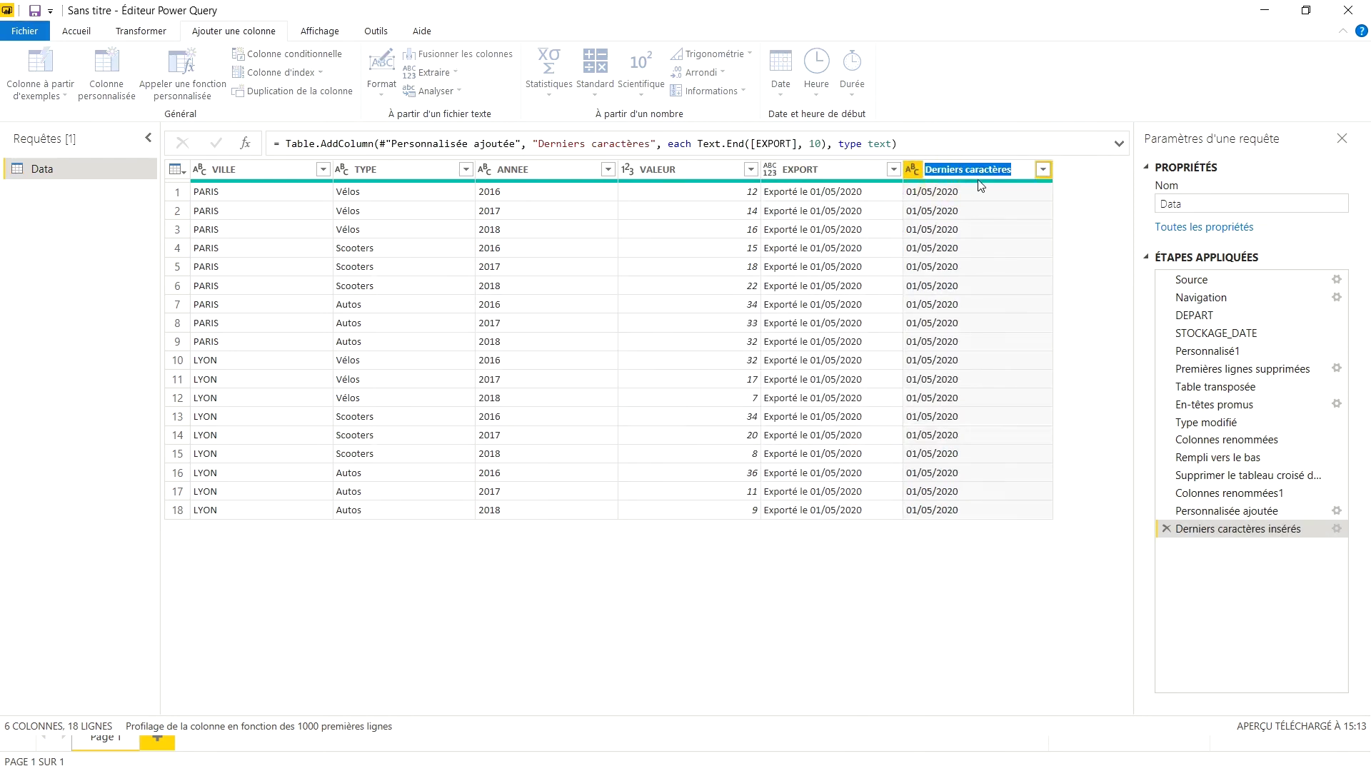
pyautogui.write('DATE_EXPORT')
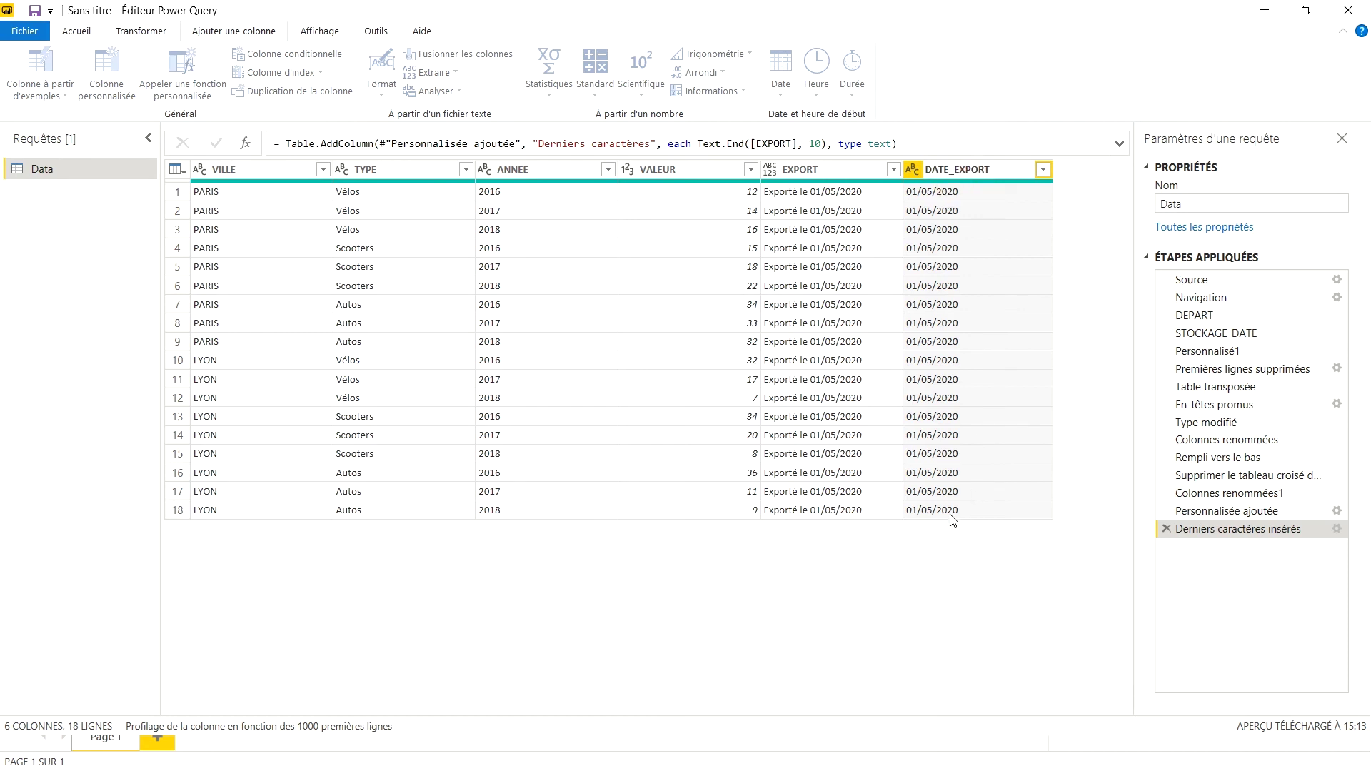
pyautogui.click(933, 561)
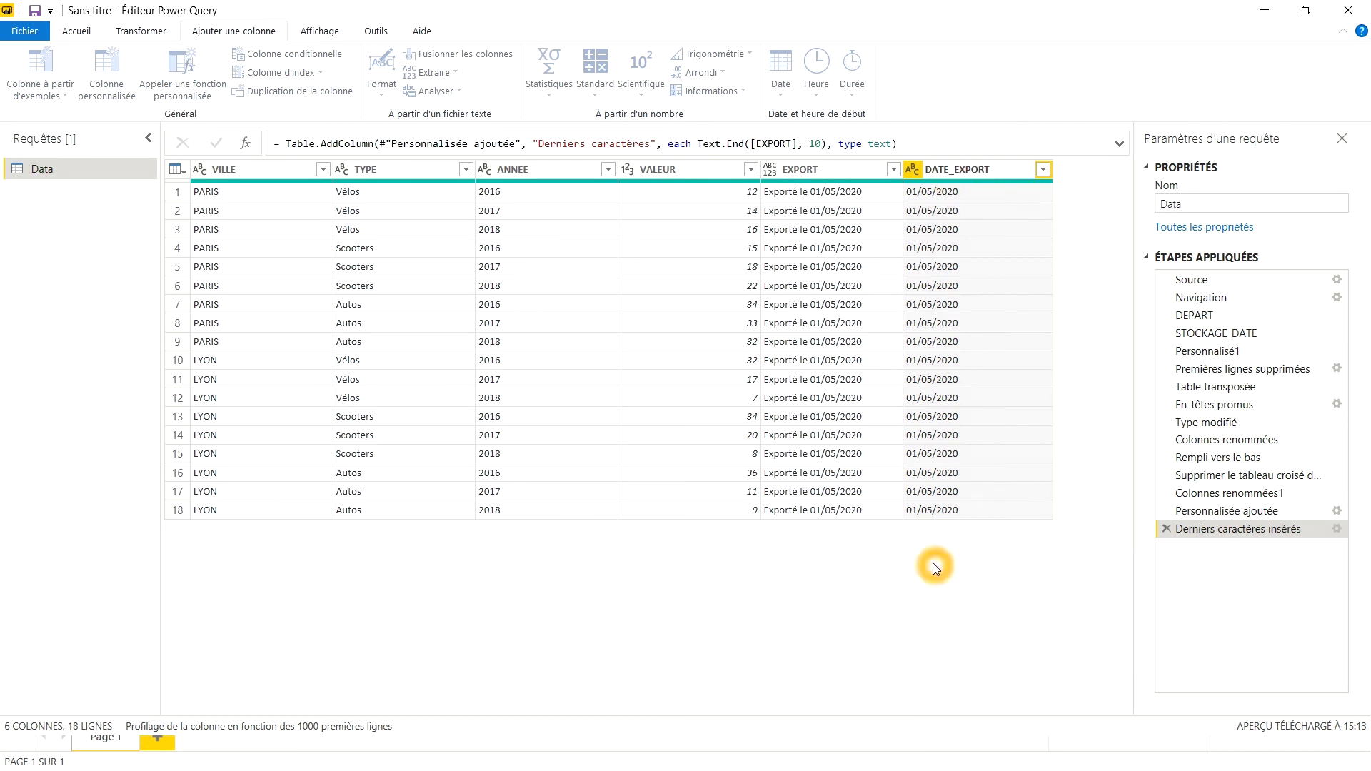
# Step: Remove the EXPORT column from the table
pyautogui.click(810, 171)
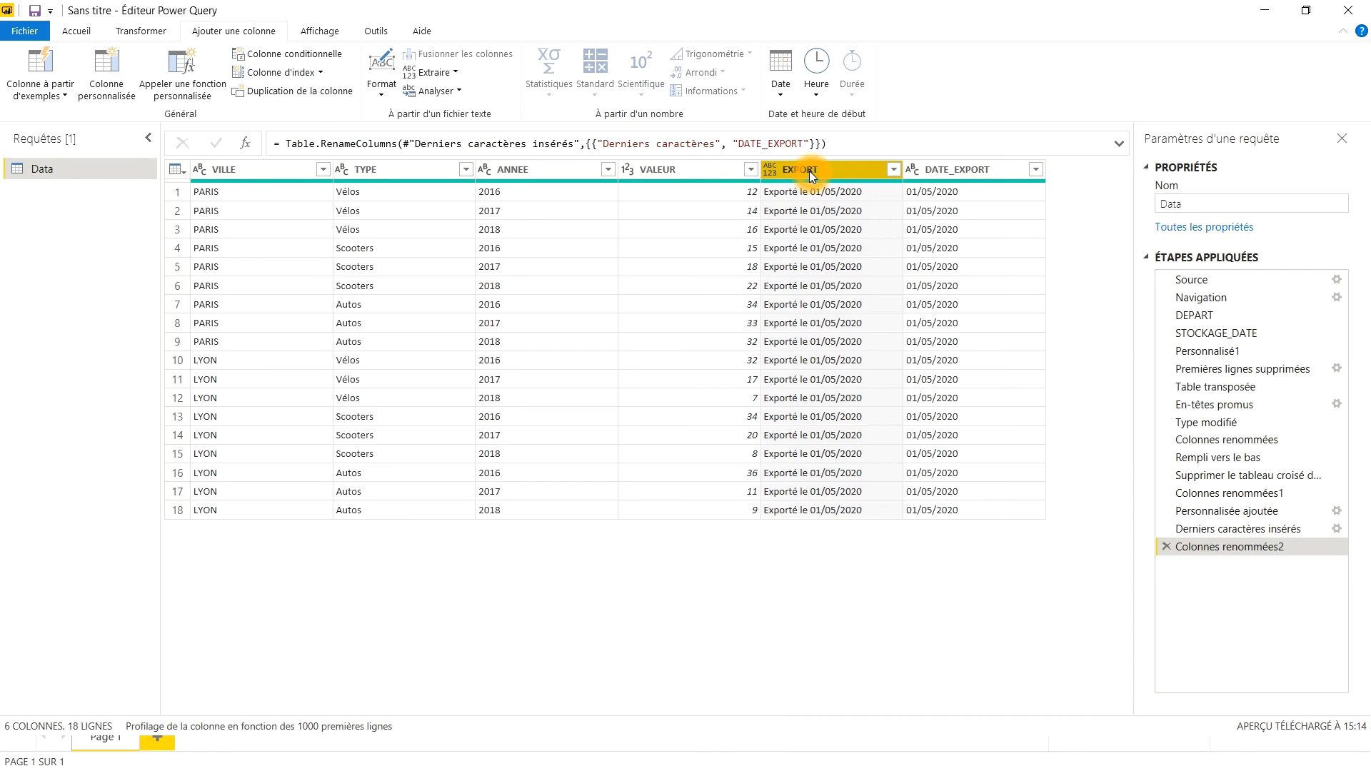
pyautogui.rightClick(809, 171)
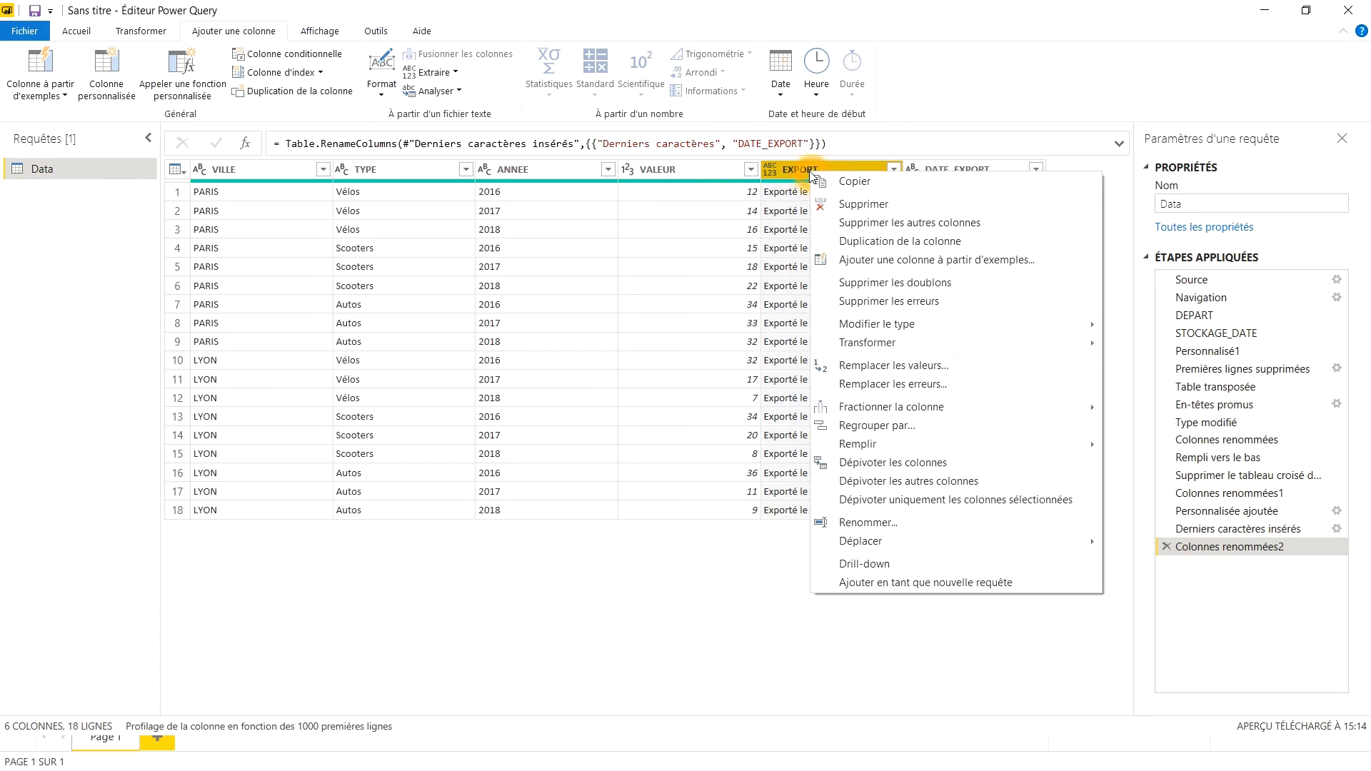
pyautogui.click(864, 205)
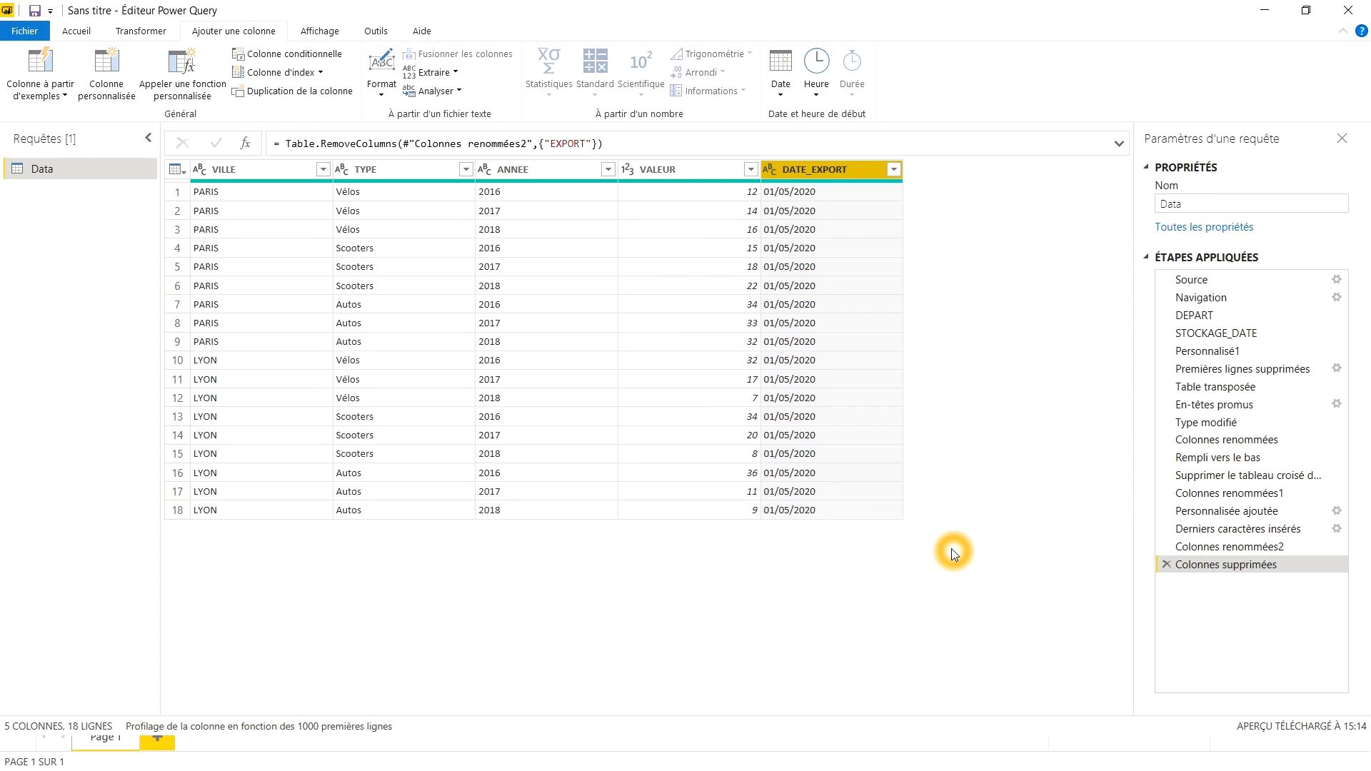
# Step: Switch to the PowerPoint slideshow to view the target table slide, and advance to the closing contact slide
pyautogui.hotkey('alt', 'Tab')
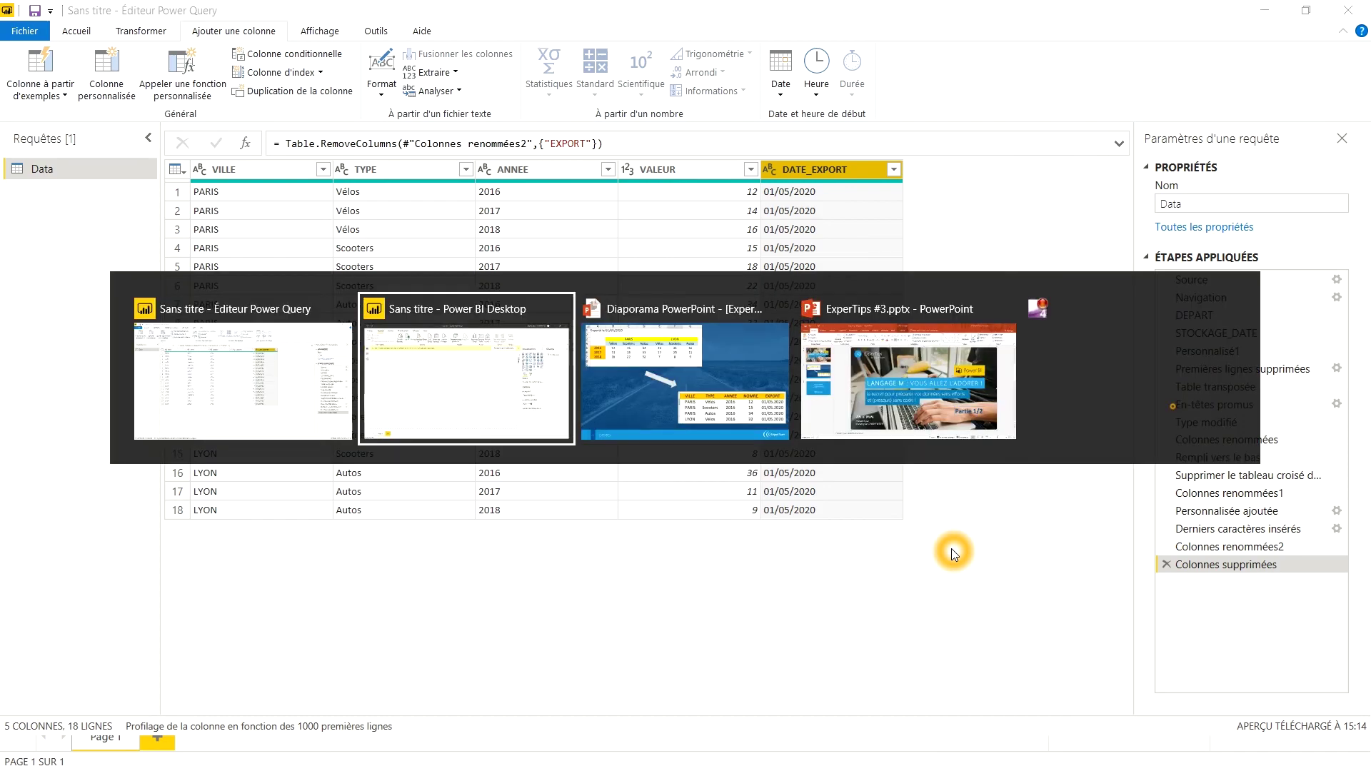
pyautogui.hotkey('alt', 'Tab')
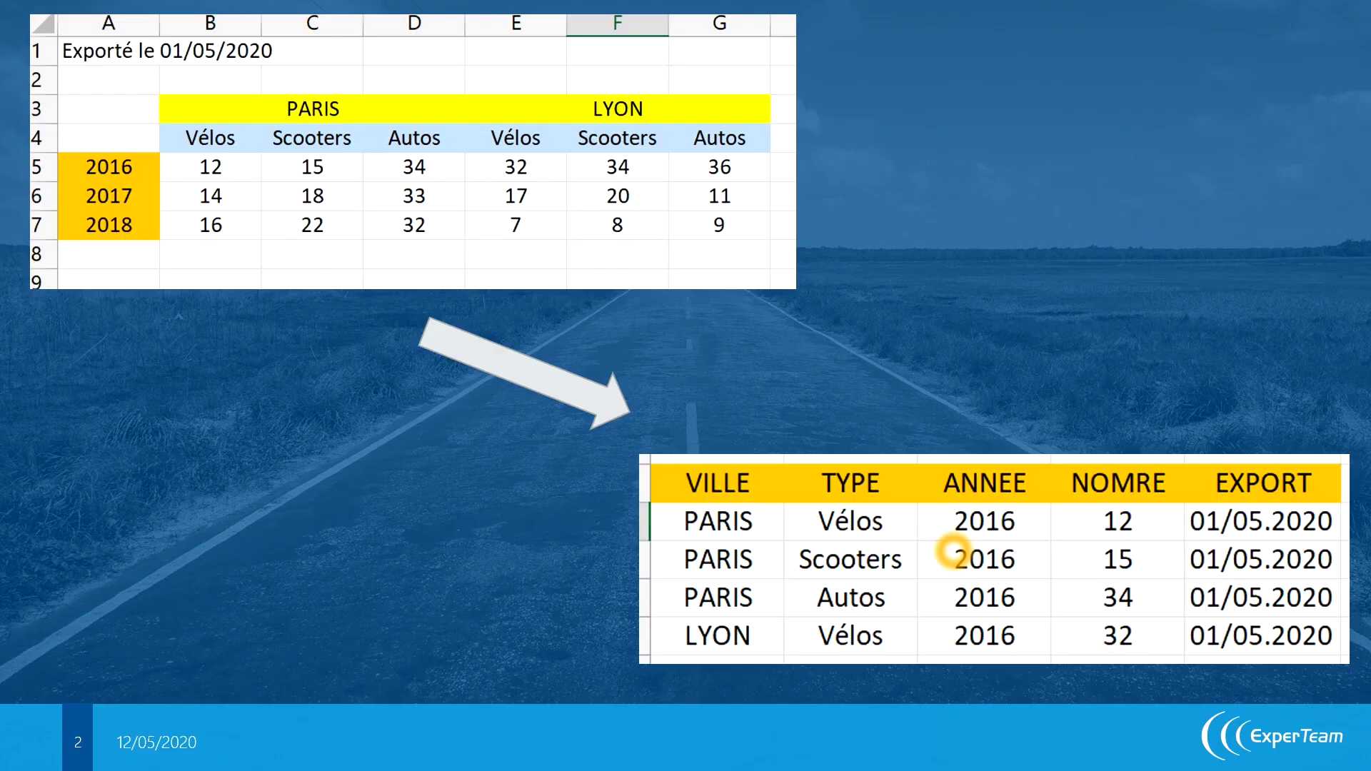
pyautogui.click(952, 550)
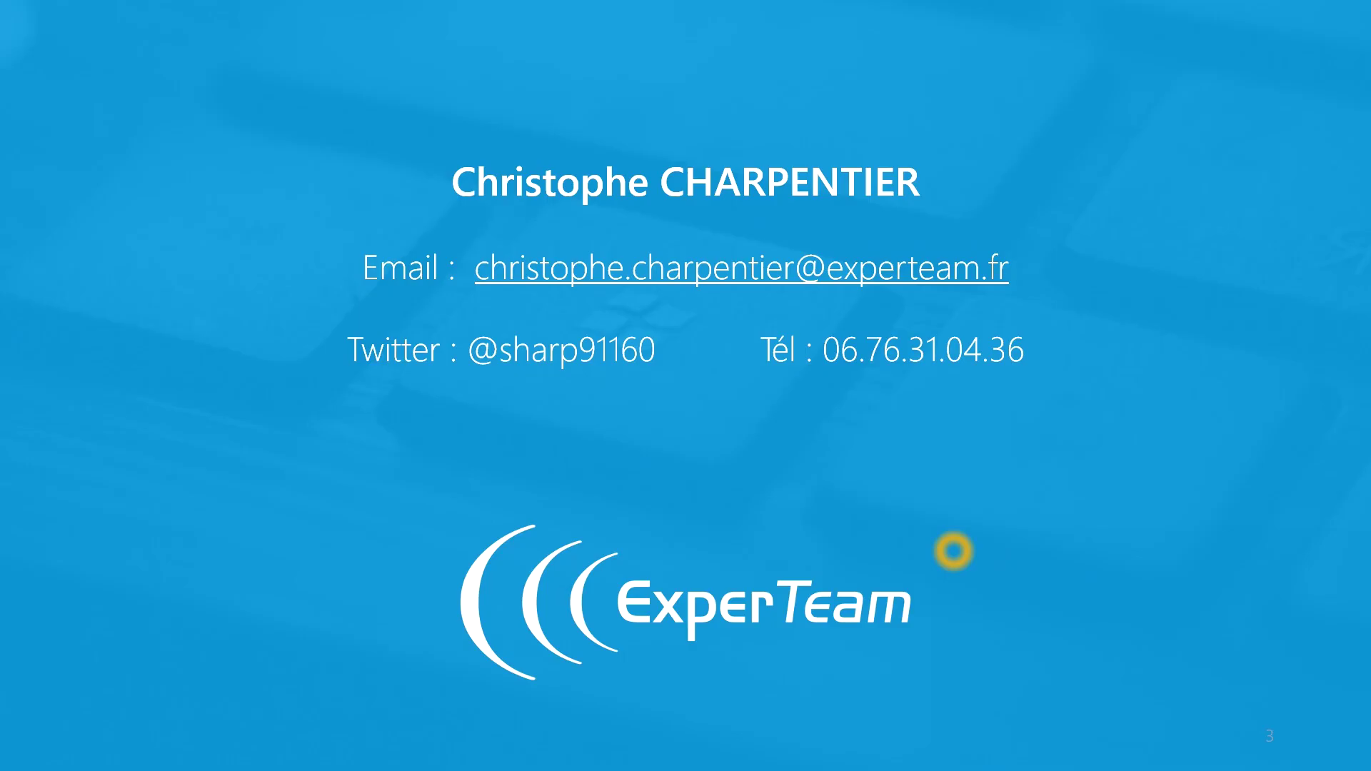